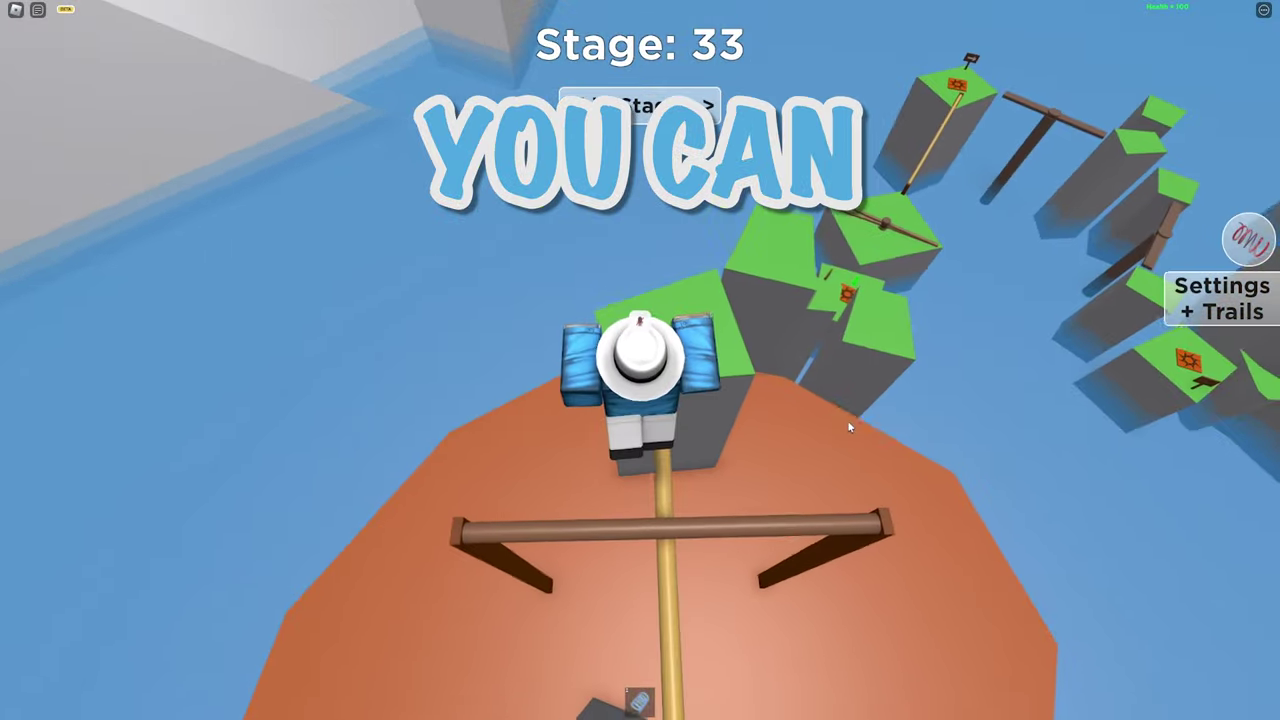
Jump across the green floating blocks and spinning-beam platform, then walk the thin beam to Stage 36
key("w")
key("space")
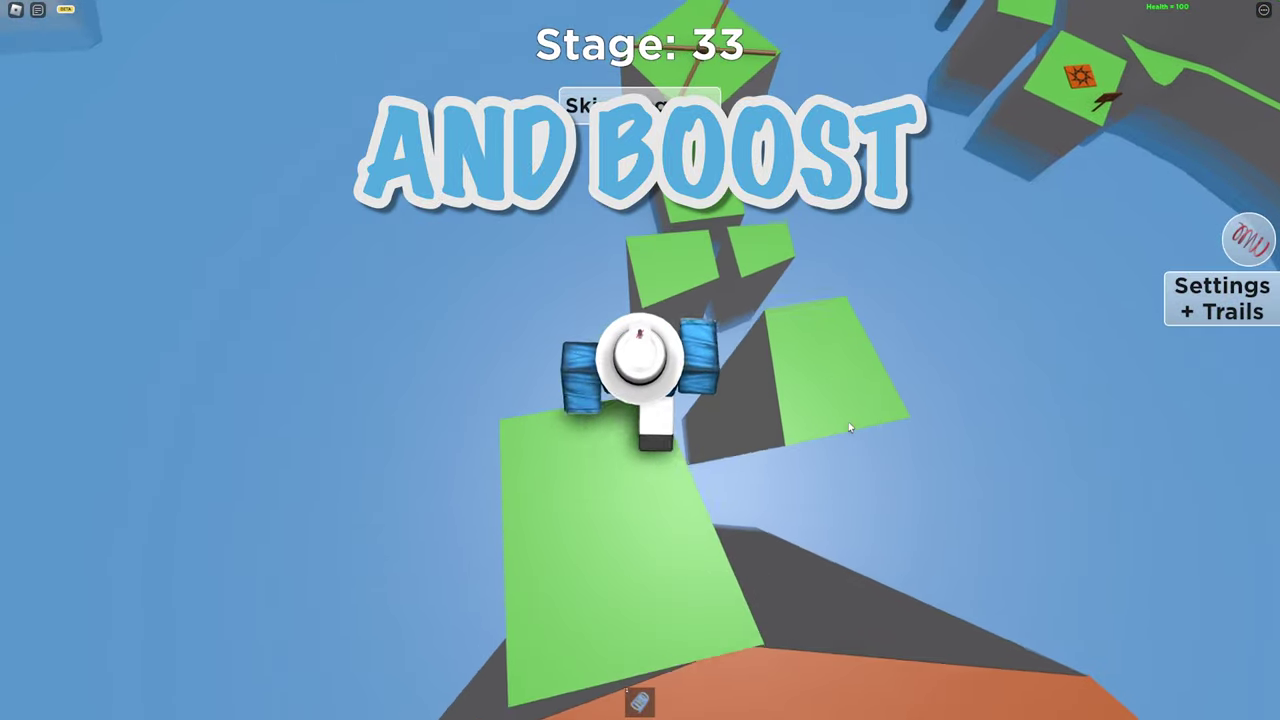
key("w")
key("space")
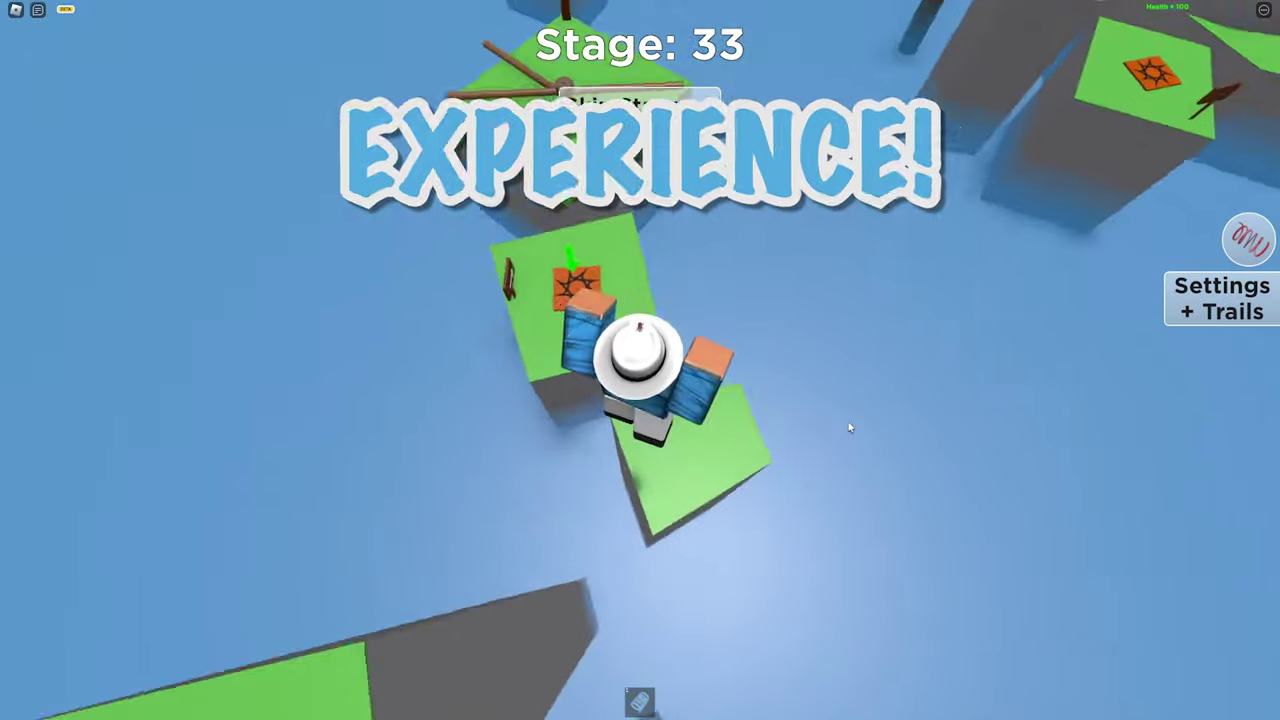
key("w")
key("space")
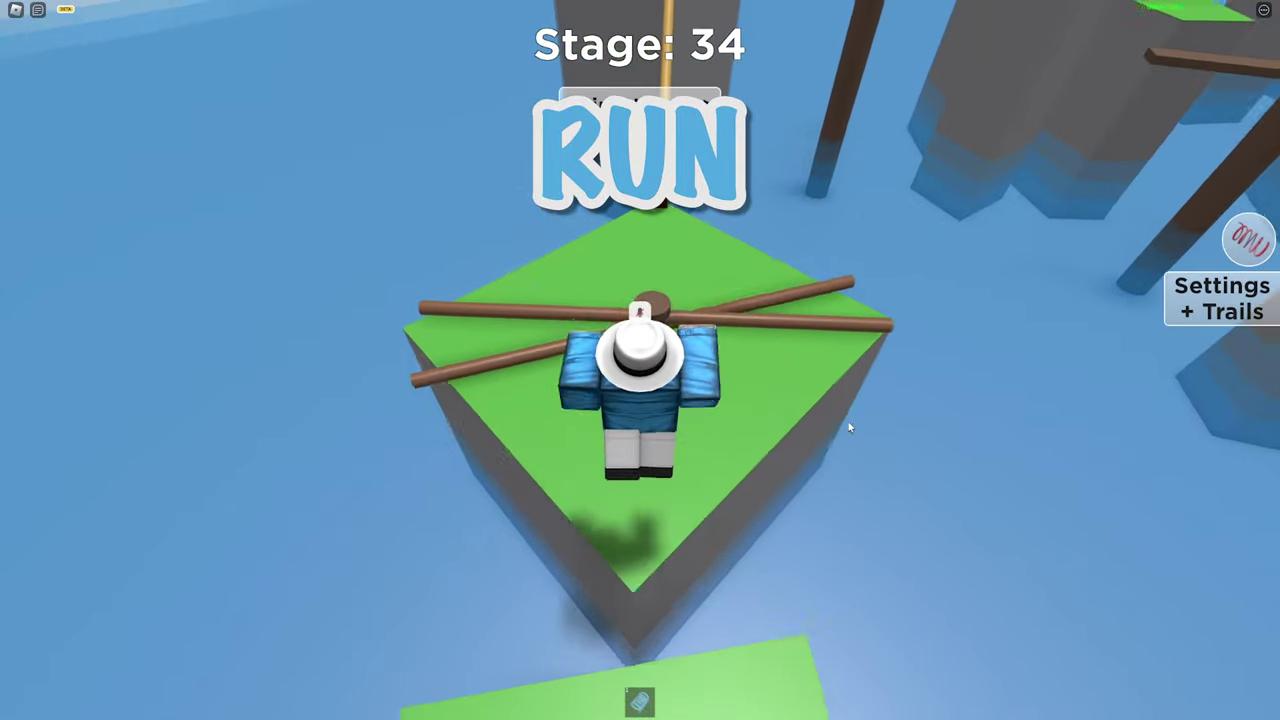
key("w")
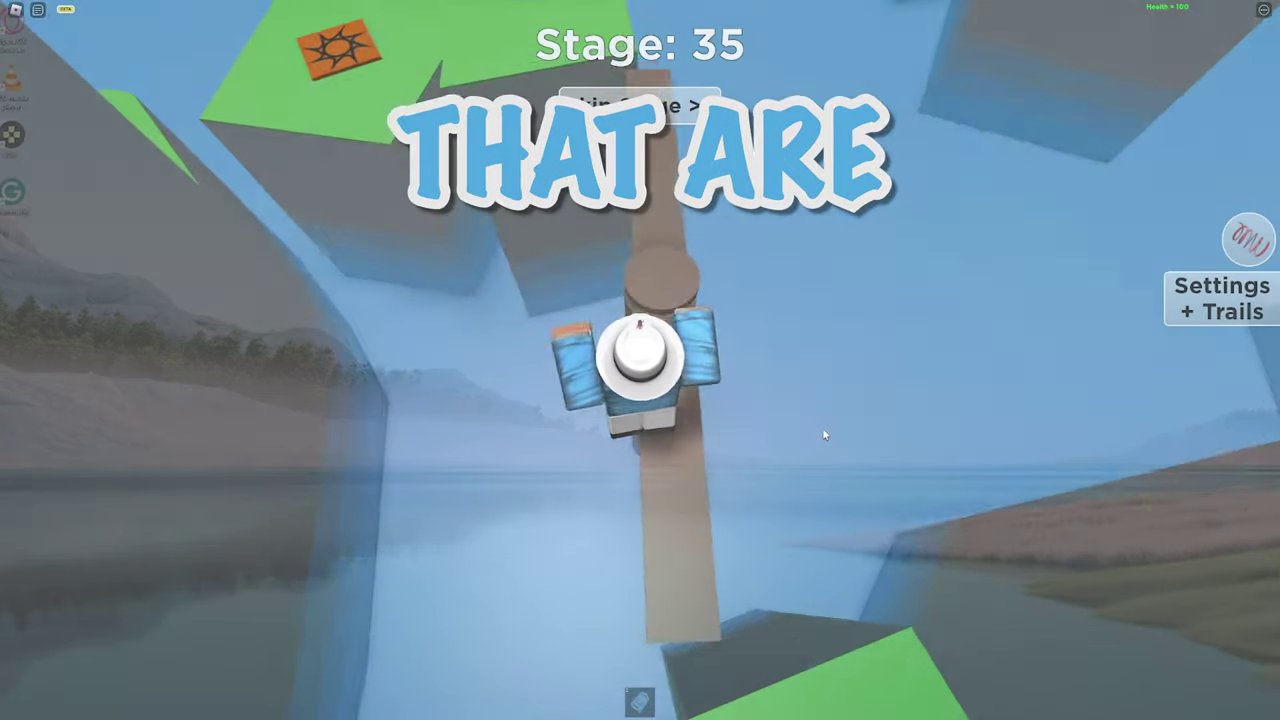
key("w")
key("space")
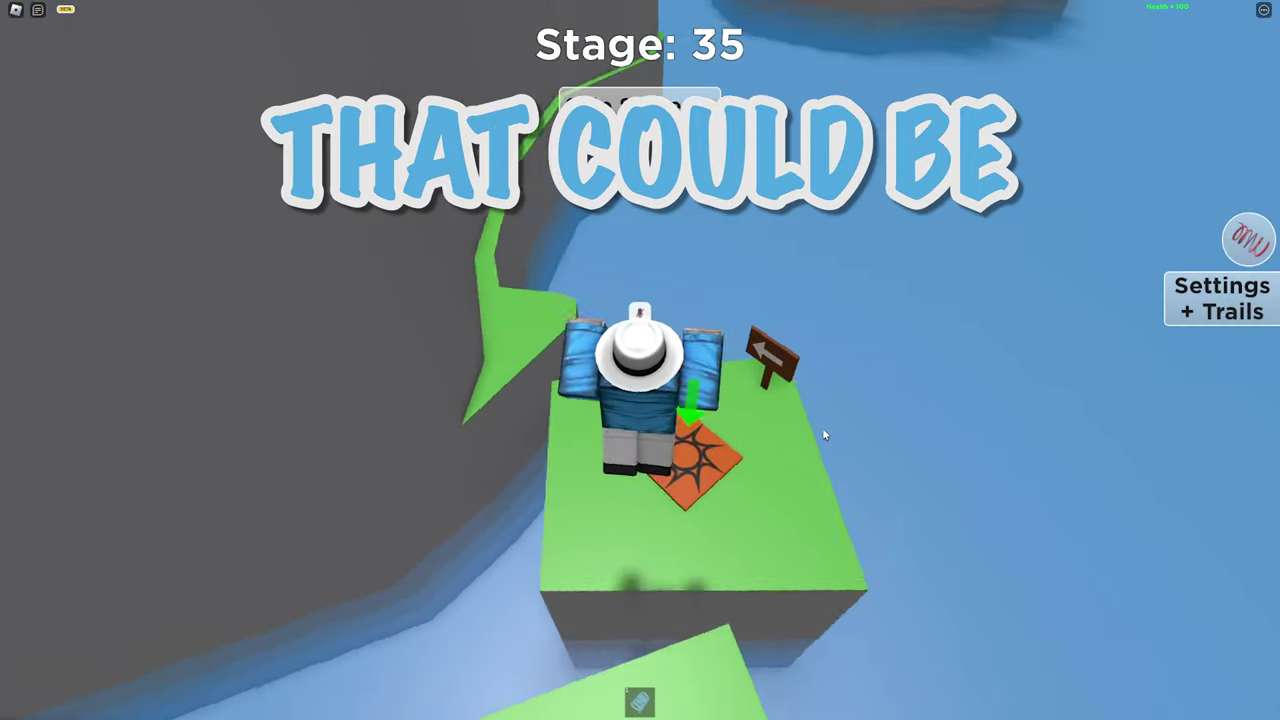
key("w")
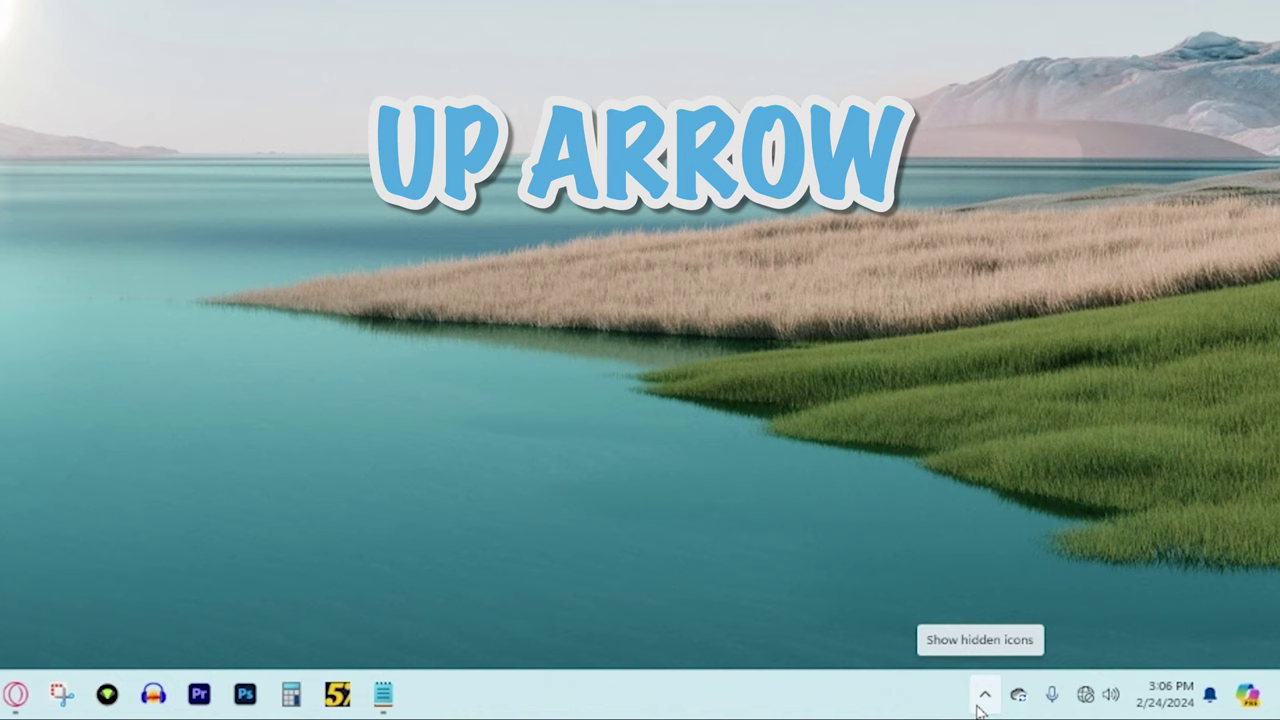
Quit Grammarly from its hidden tray icon's menu
left_click(982, 698)
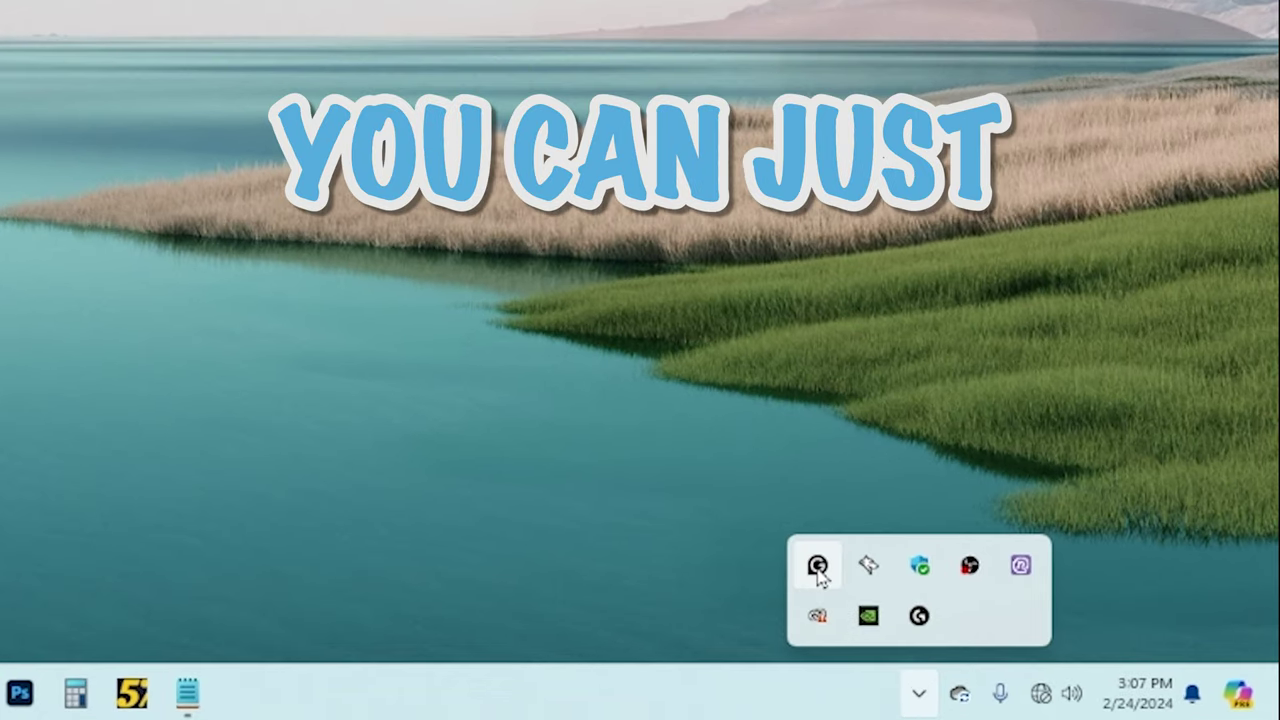
right_click(847, 573)
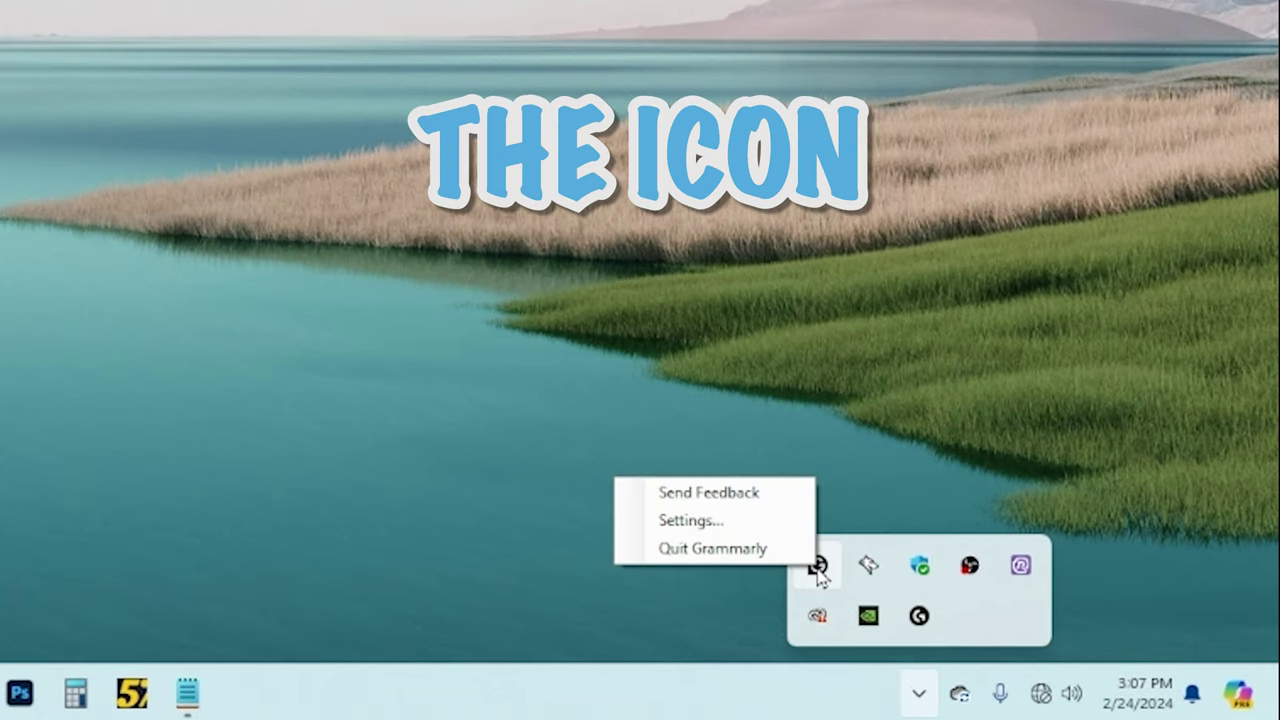
left_click(771, 549)
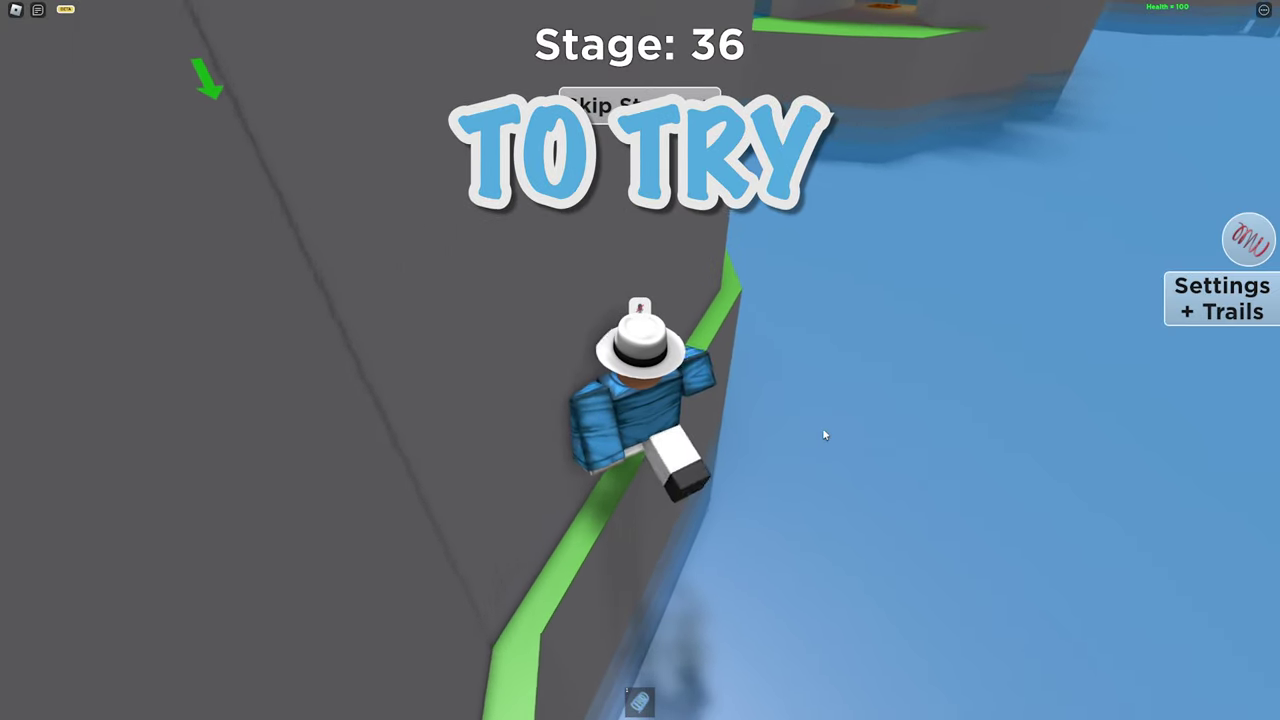
Walk the avatar along the ledge and jump onto the Stage 37 checkpoint
key("w")
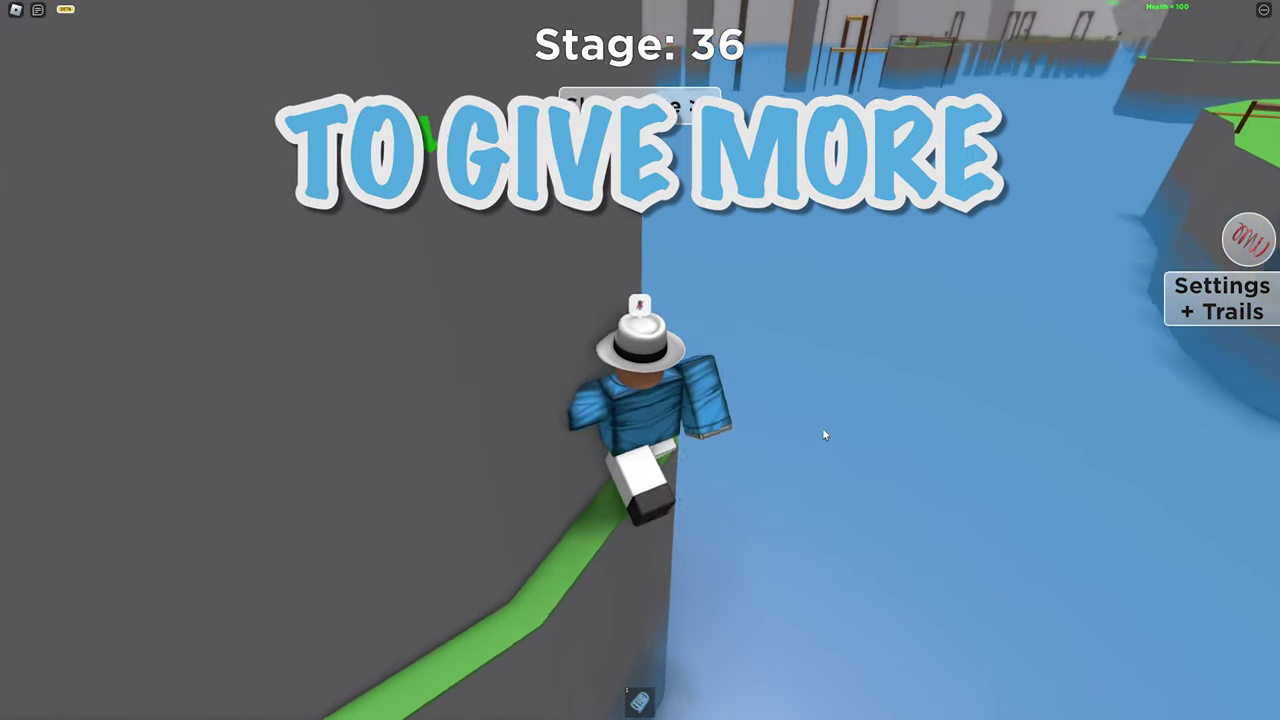
key("w")
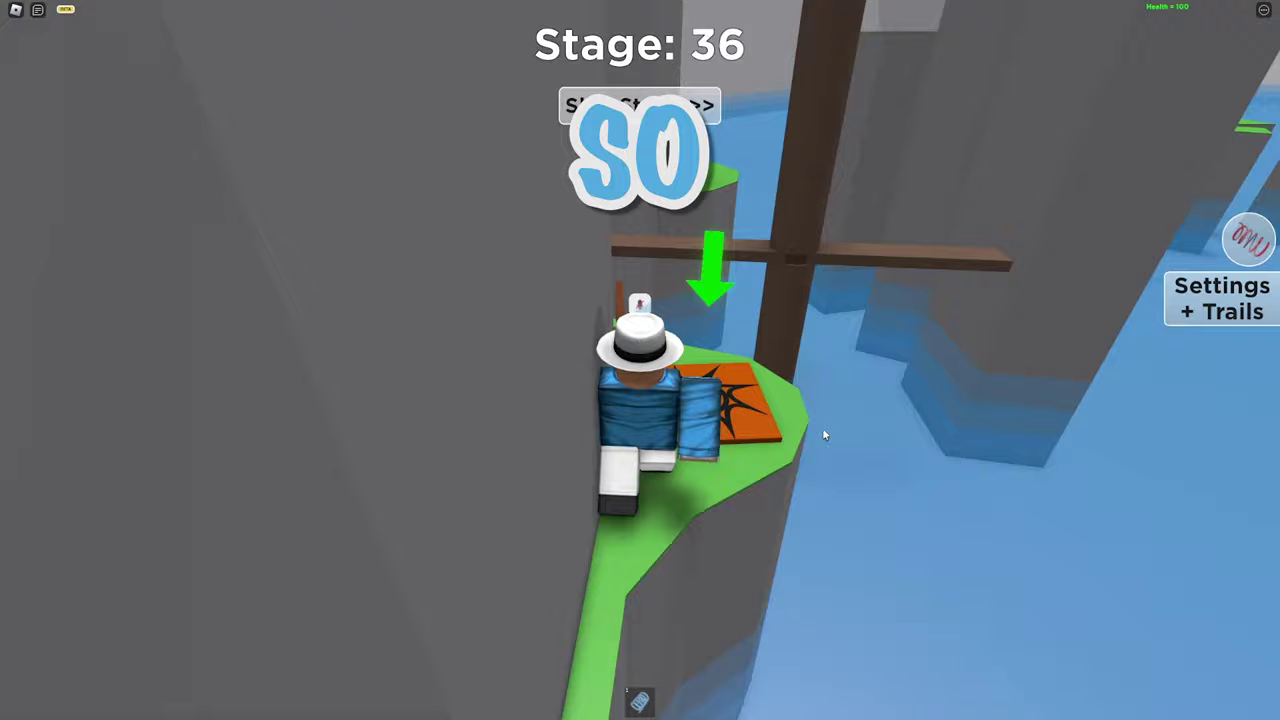
key("space")
After walking the plank, switch the power plan to High performance via the 'edit p' search
key("w")
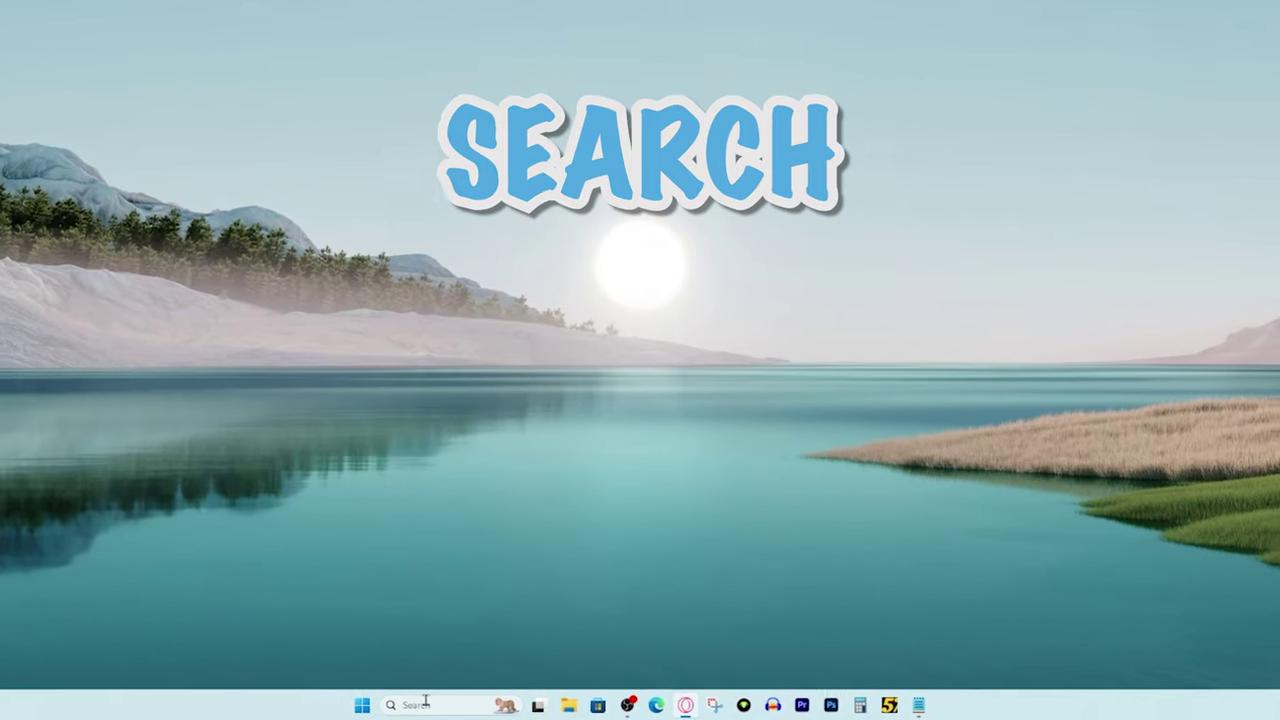
left_click(425, 703)
type("edit p")
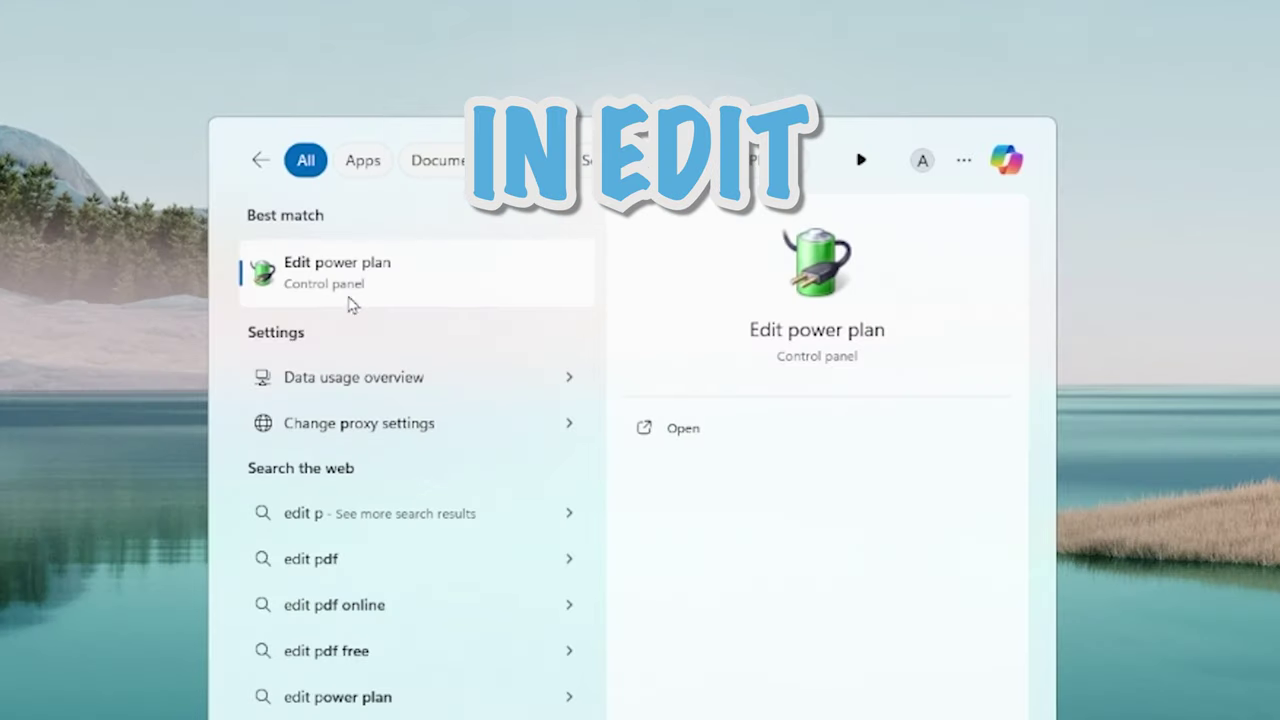
left_click(413, 300)
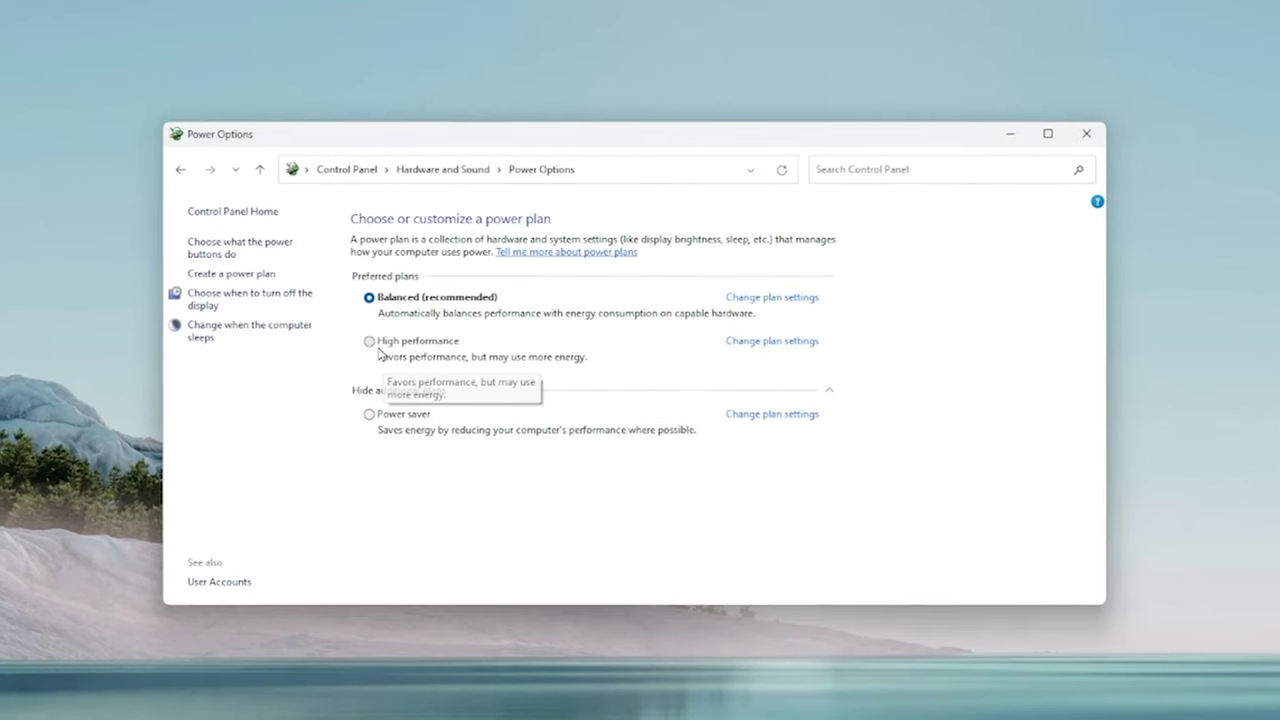
left_click(386, 335)
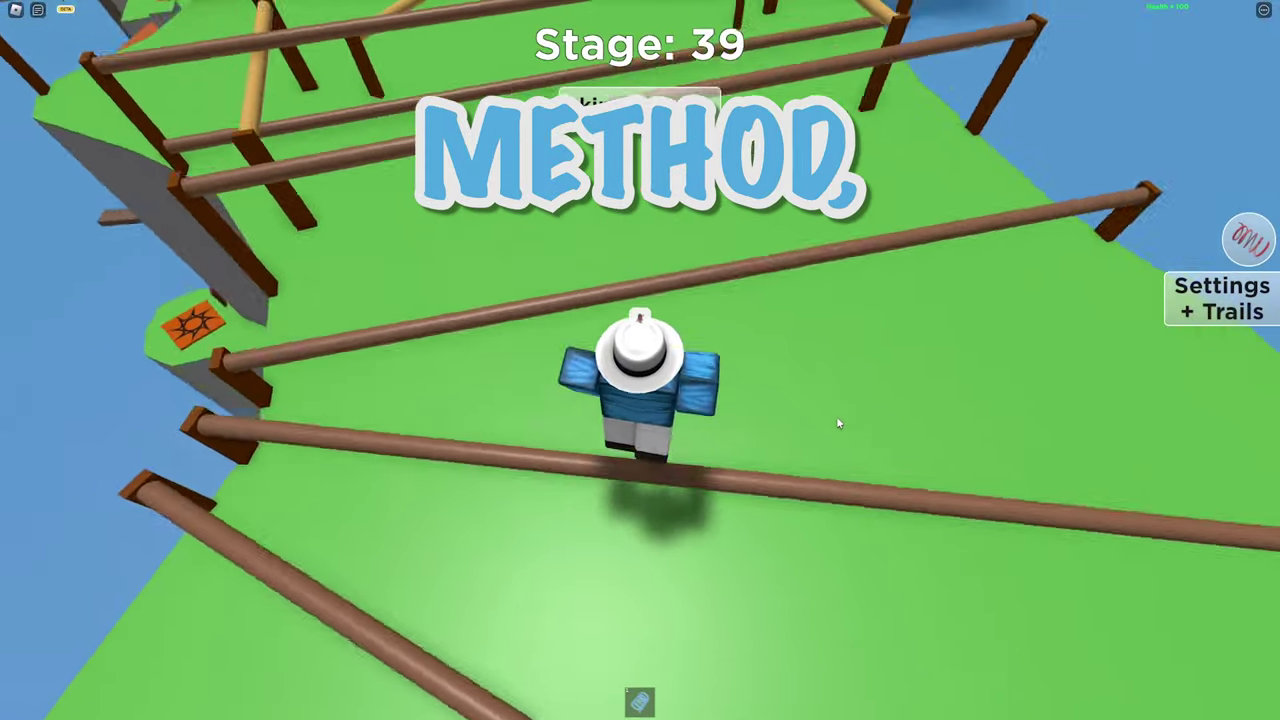
Walk the avatar across the wooden beam onto the orange Stage 40 pad
key("w")
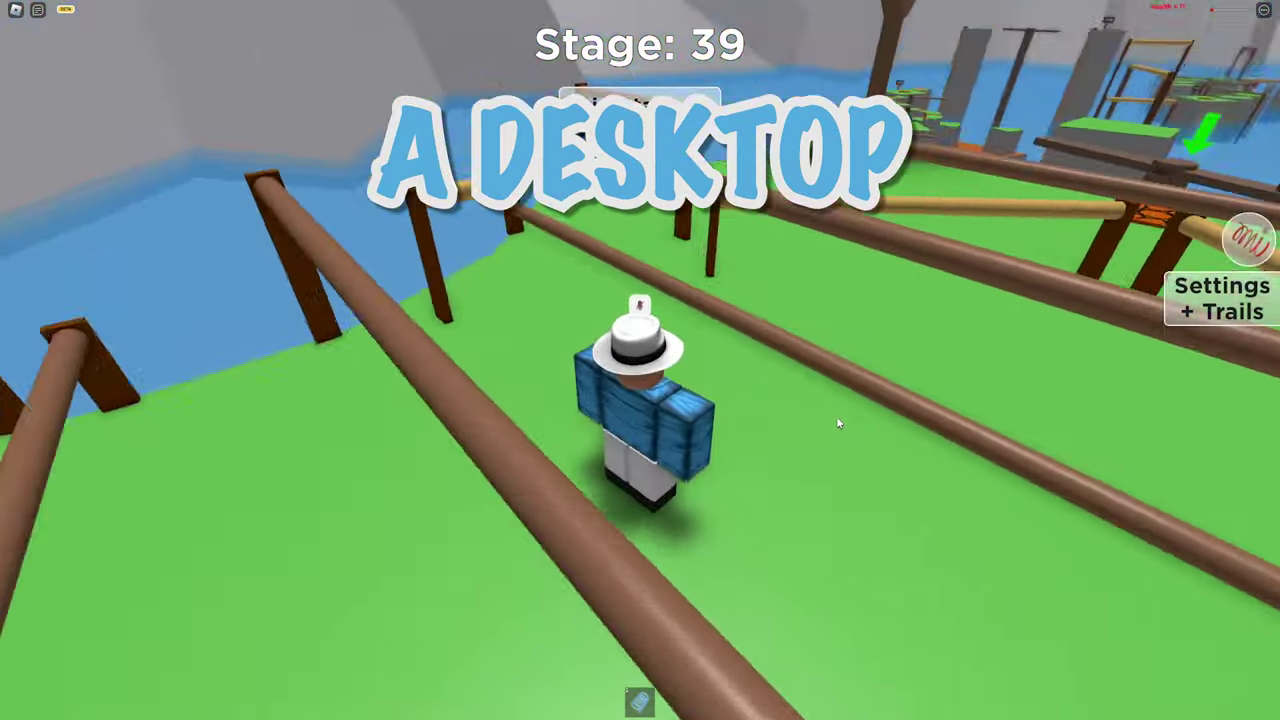
key("w")
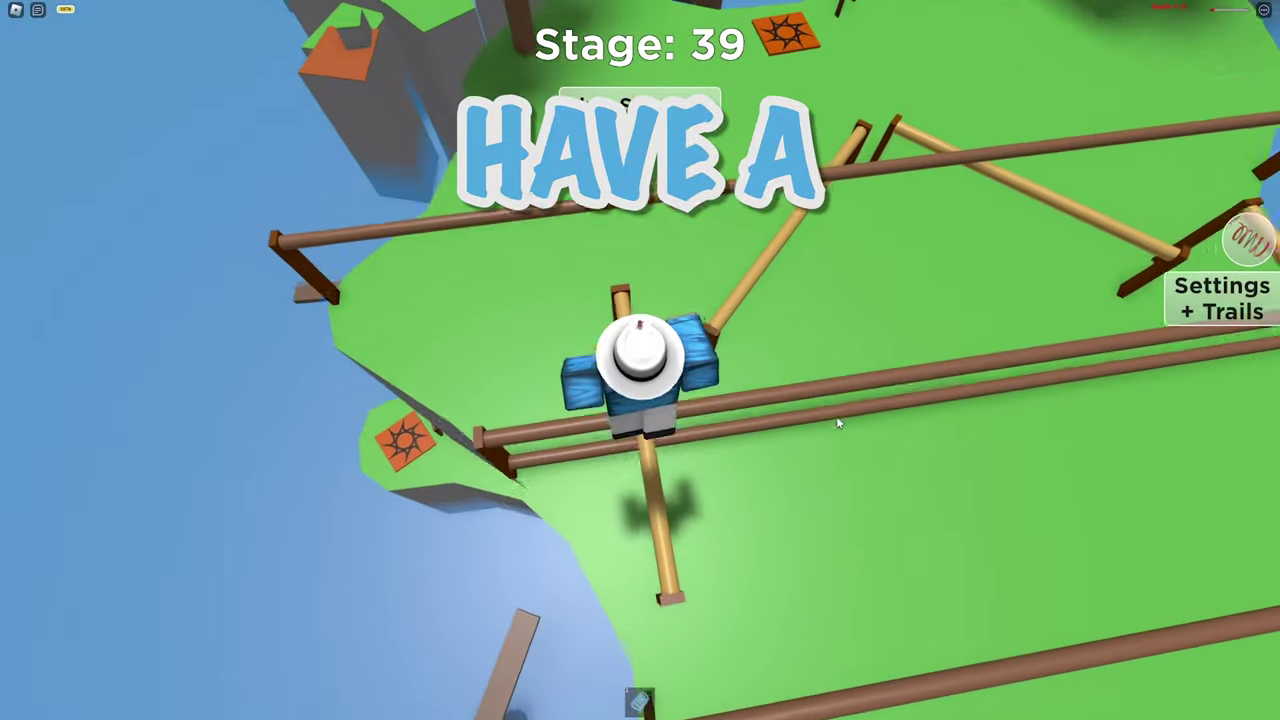
key("w")
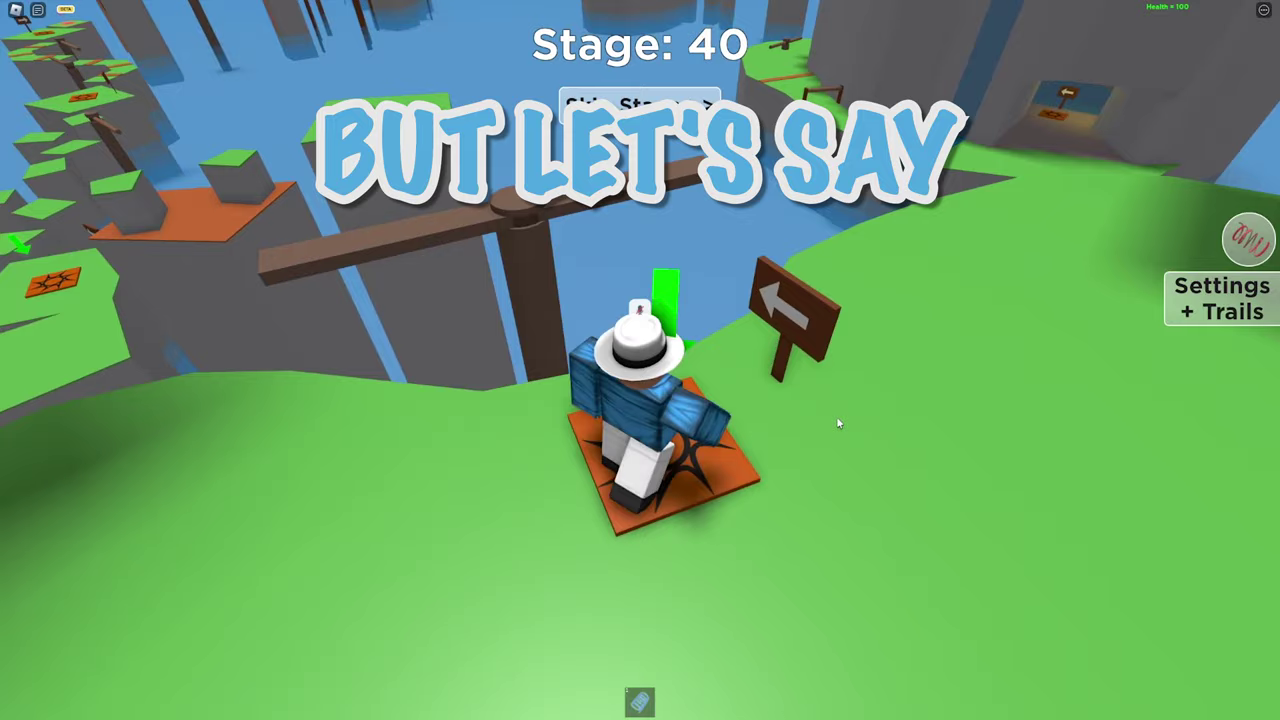
key("w")
key("w")
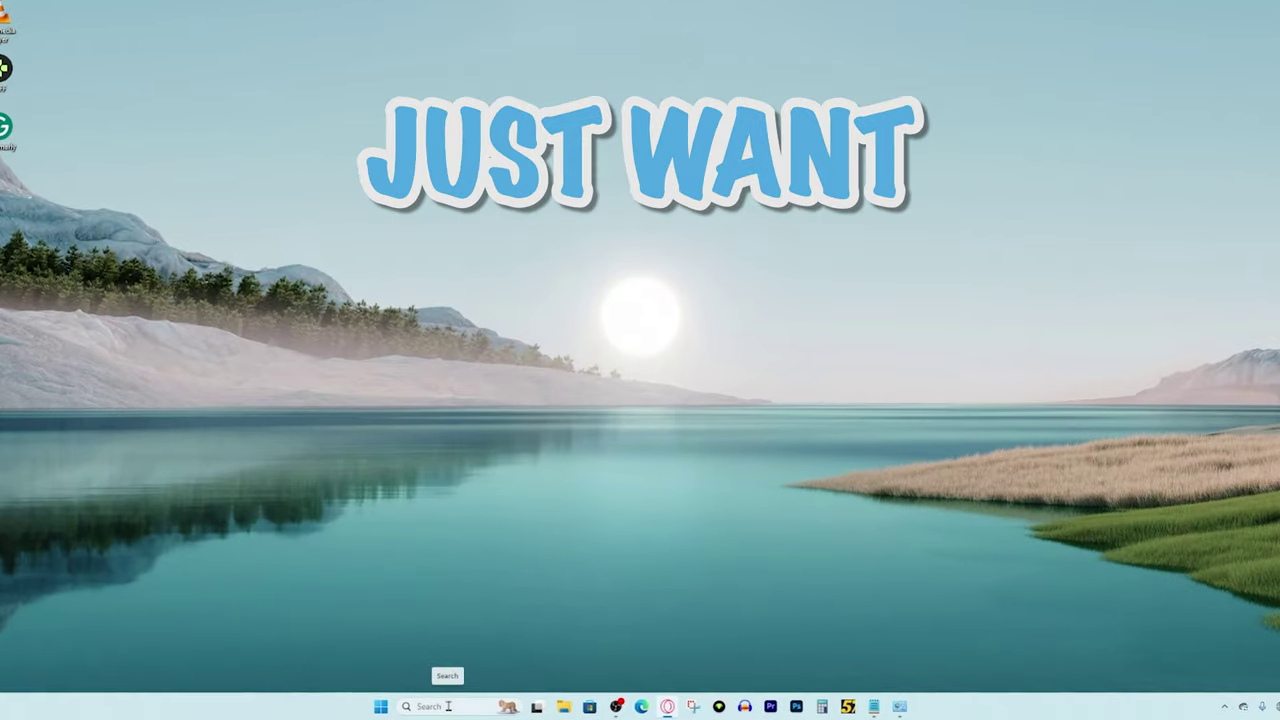
Search 'game mod' and open the per-app Graphics settings page from Game Mode
left_click(448, 706)
type("game mod")
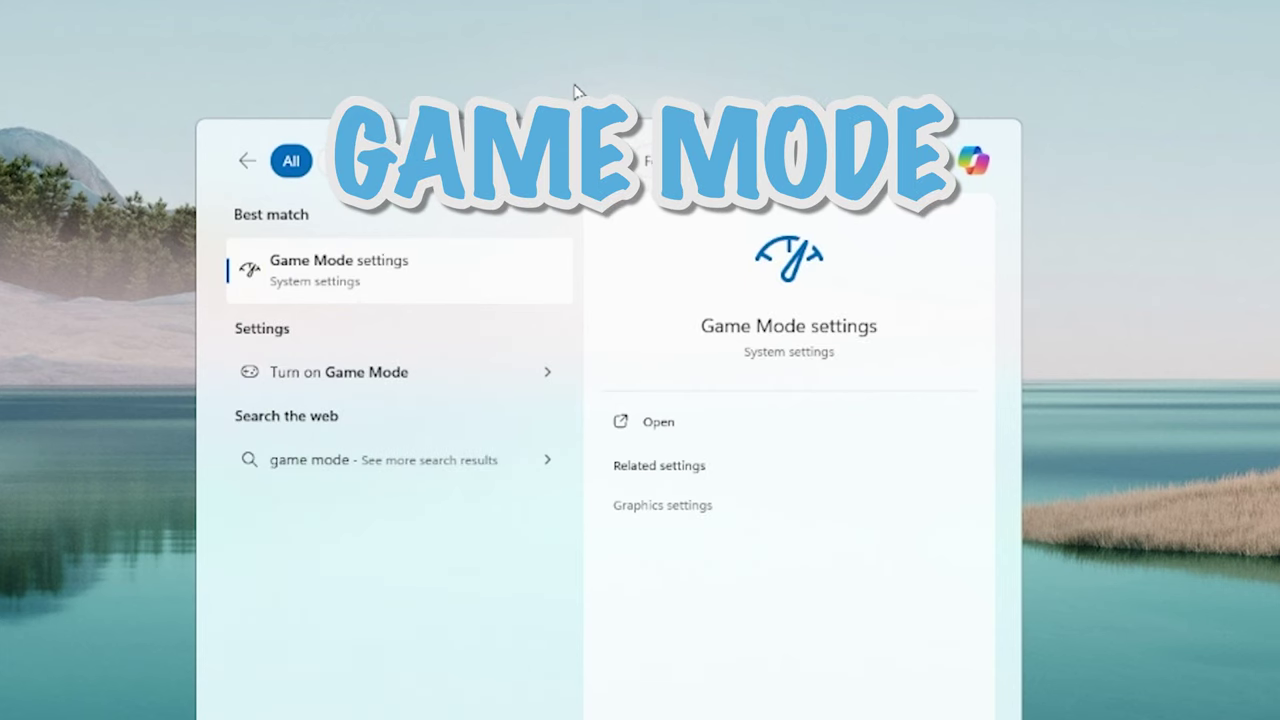
key("Return")
left_click(676, 327)
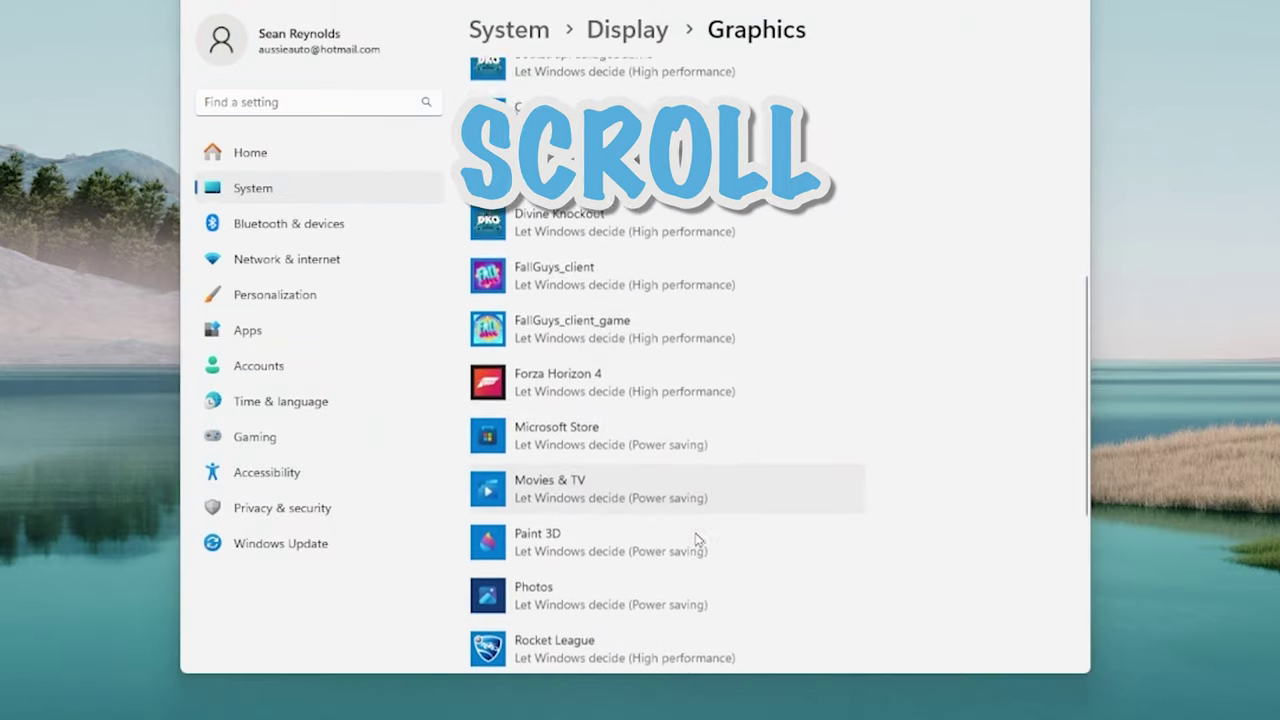
scroll(694, 543, "down", 5)
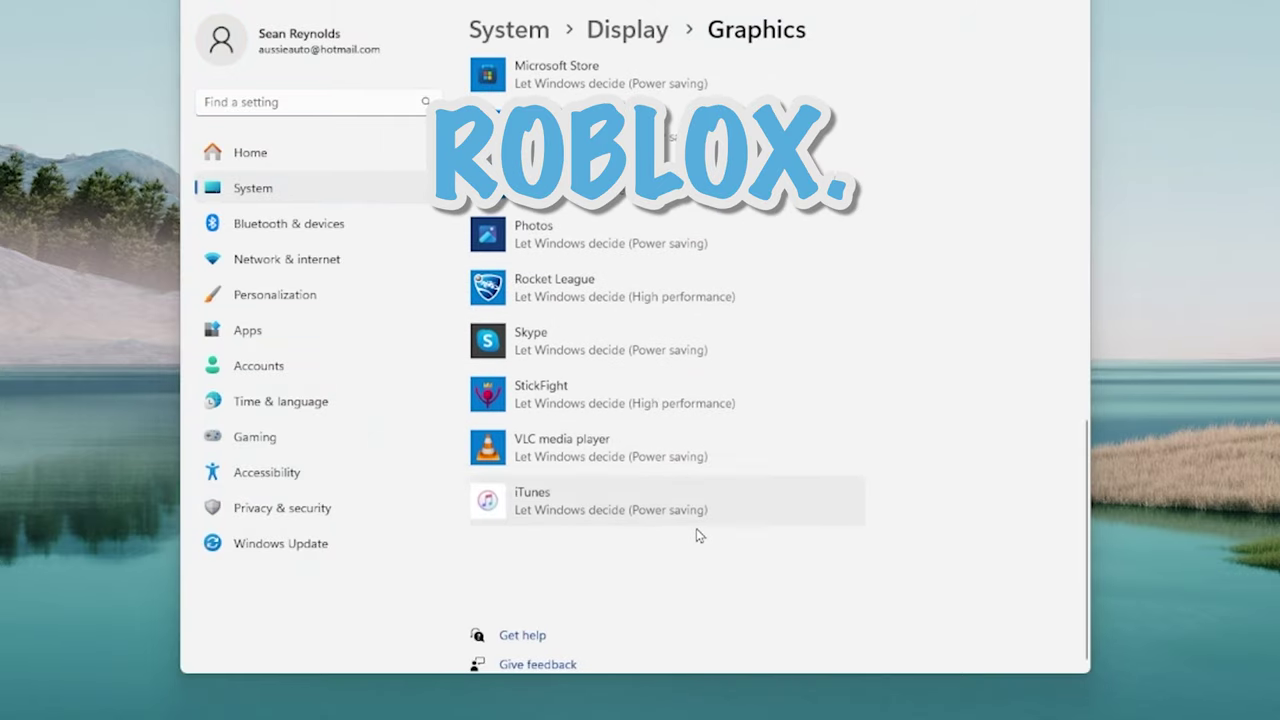
scroll(699, 536, "up", 10)
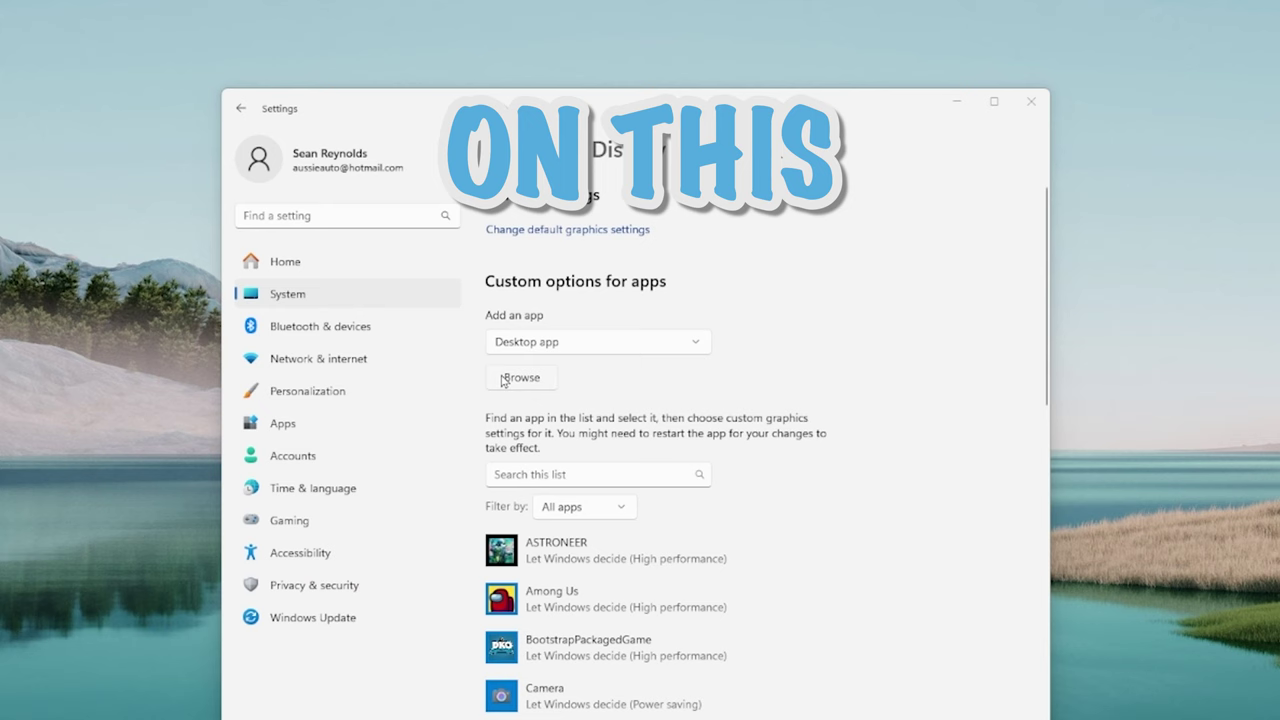
Browse to Roblox Player, add it to the graphics app list, and open its options
left_click(520, 378)
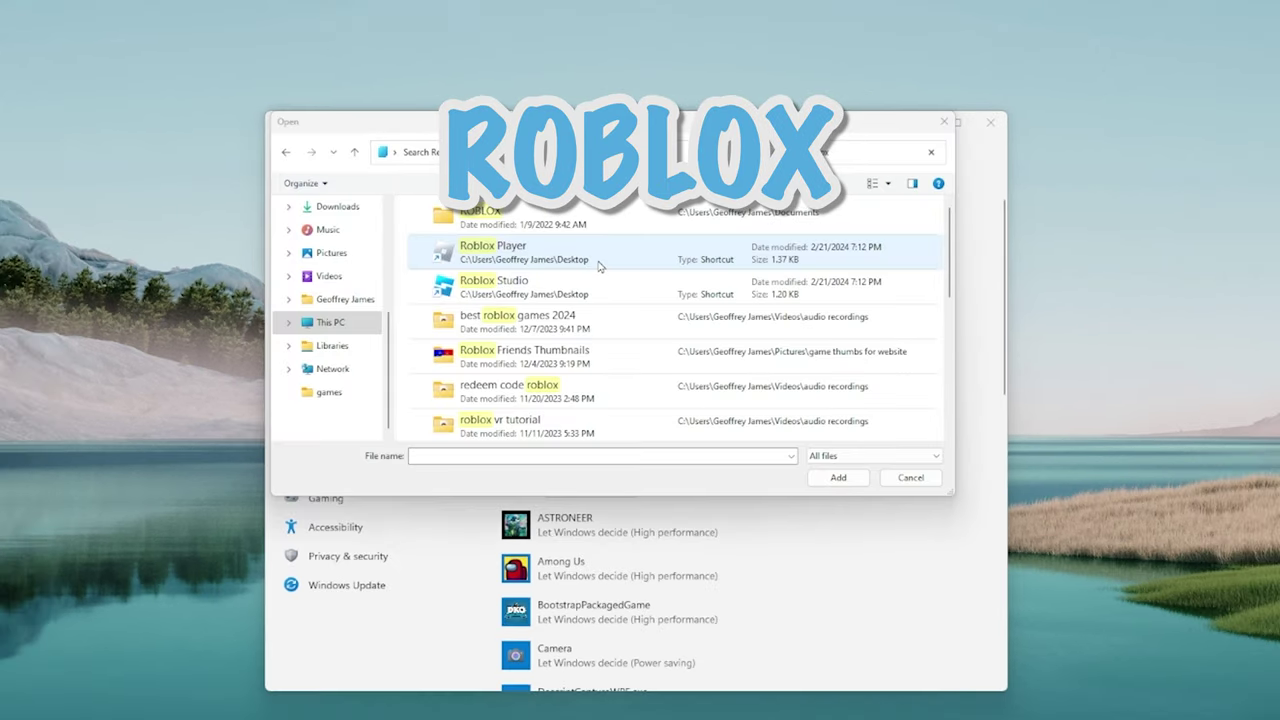
left_click(838, 478)
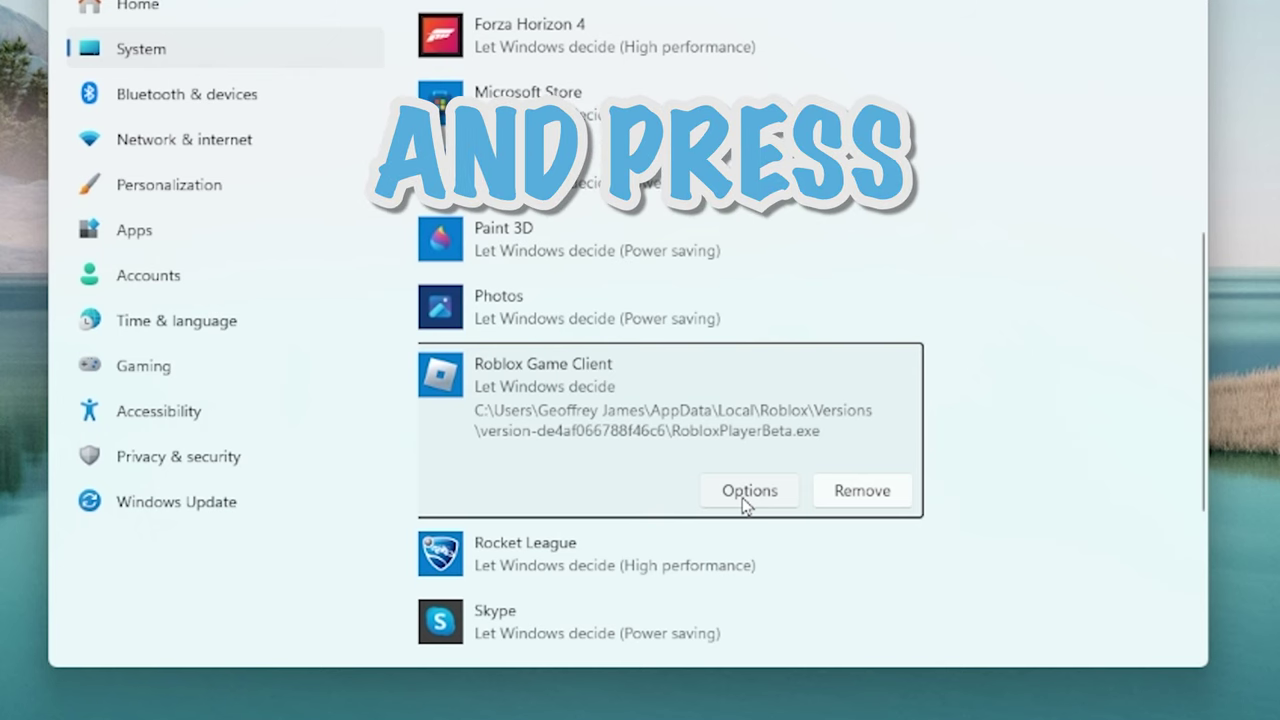
left_click(745, 492)
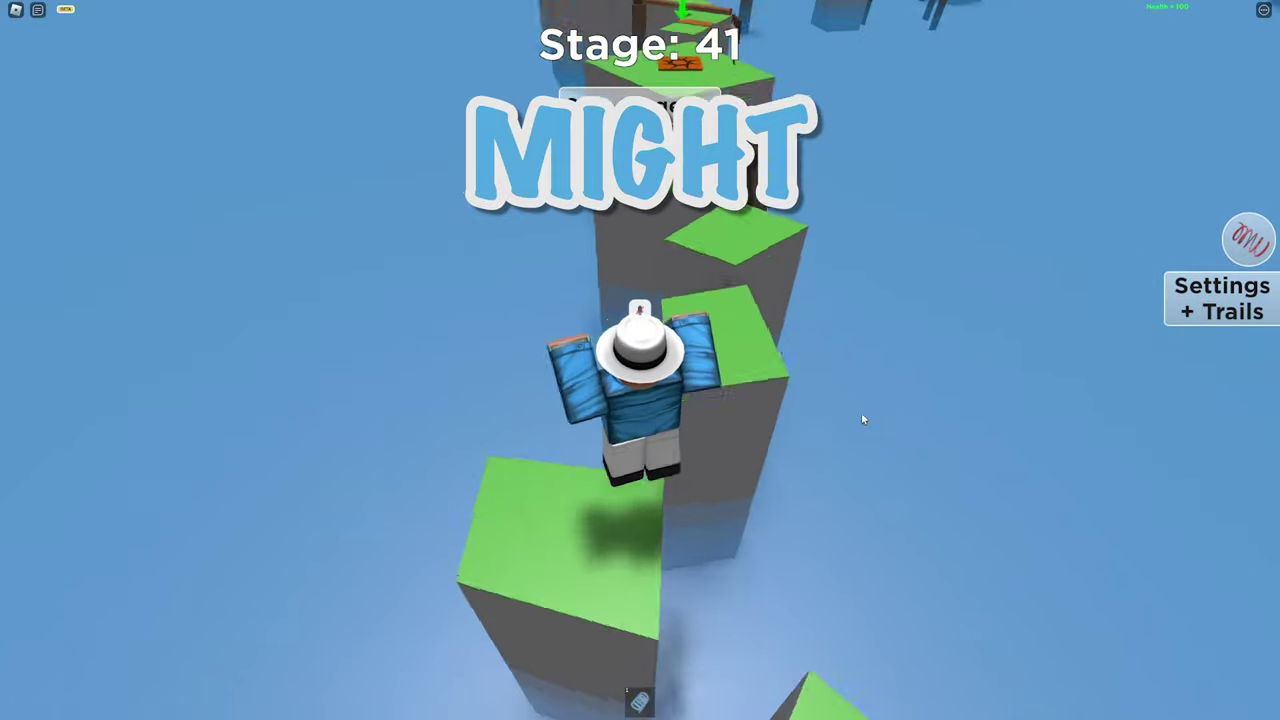
Jump across the obby platforms and land on the Stage 42 checkpoint
key("w")
key("space")
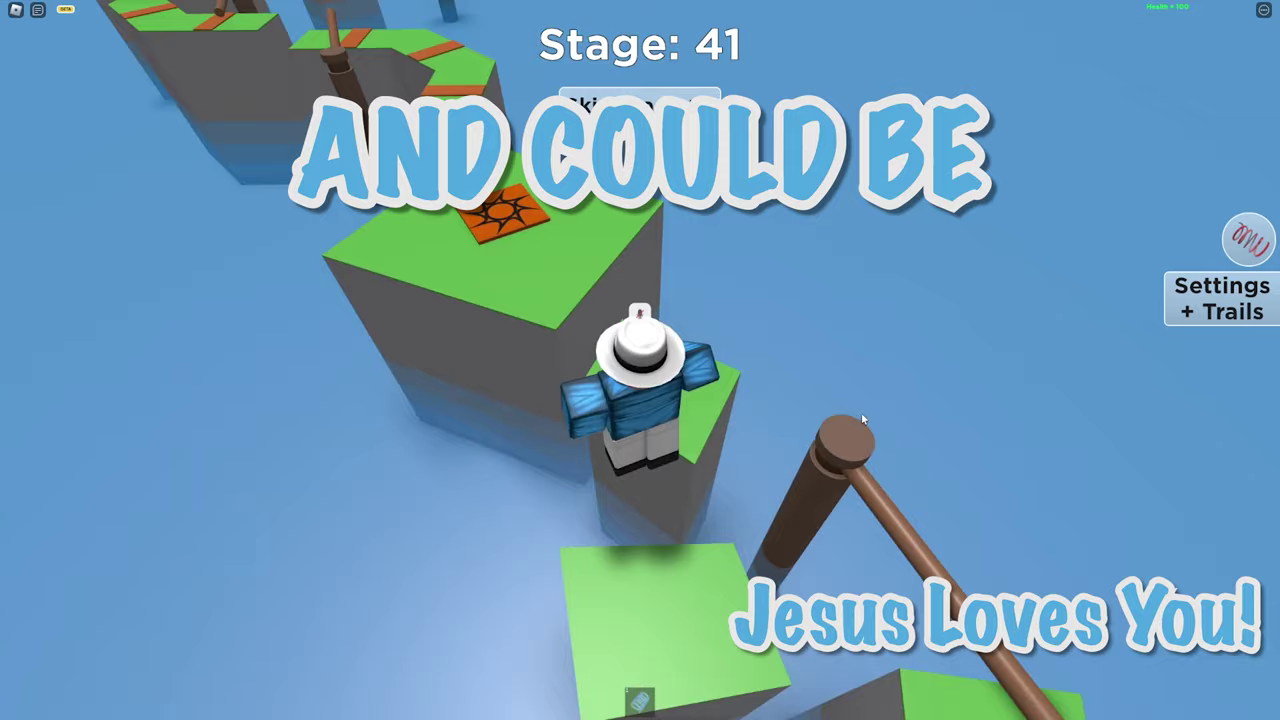
key("w")
key("space")
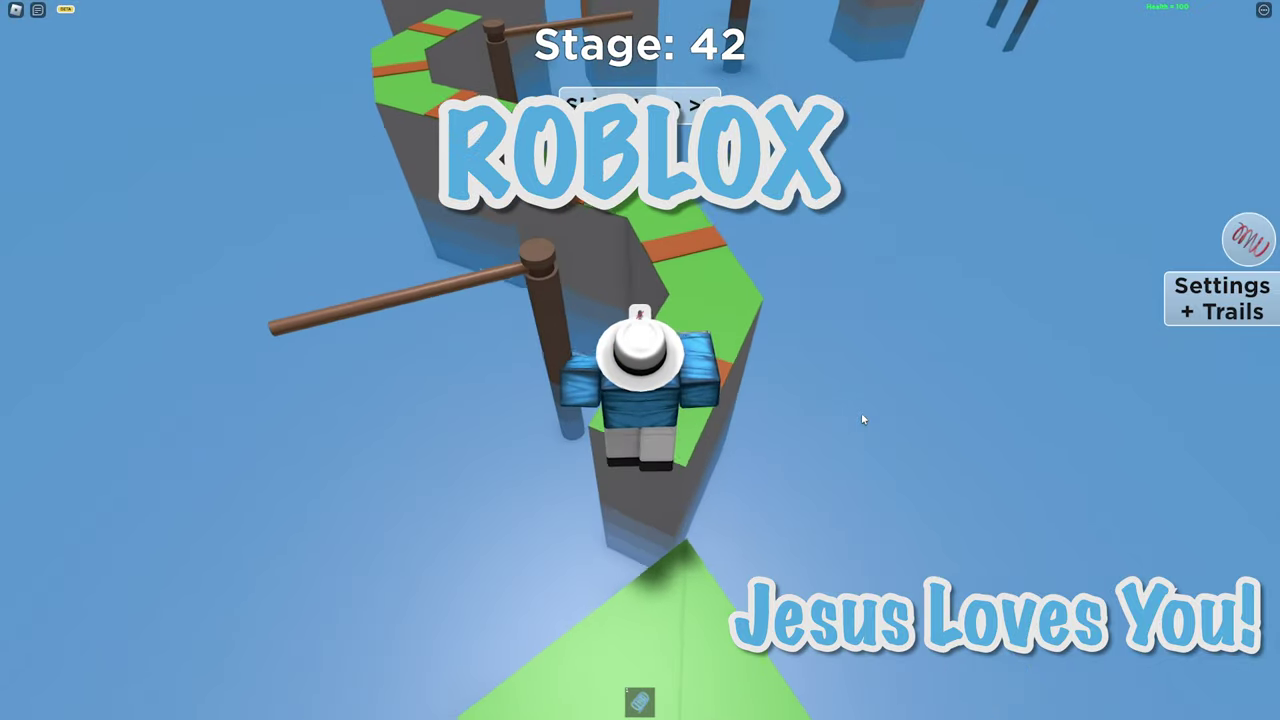
Open the %Temp% folder through the Run dialog
key("w")
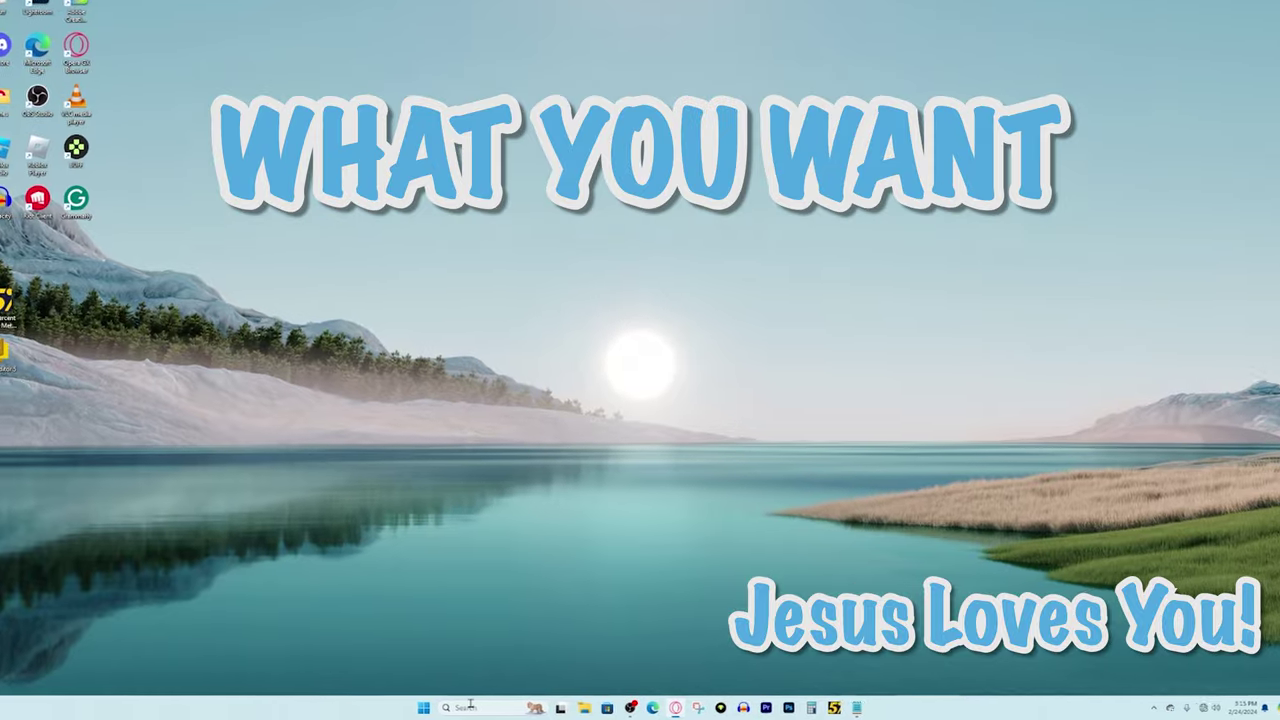
left_click(450, 707)
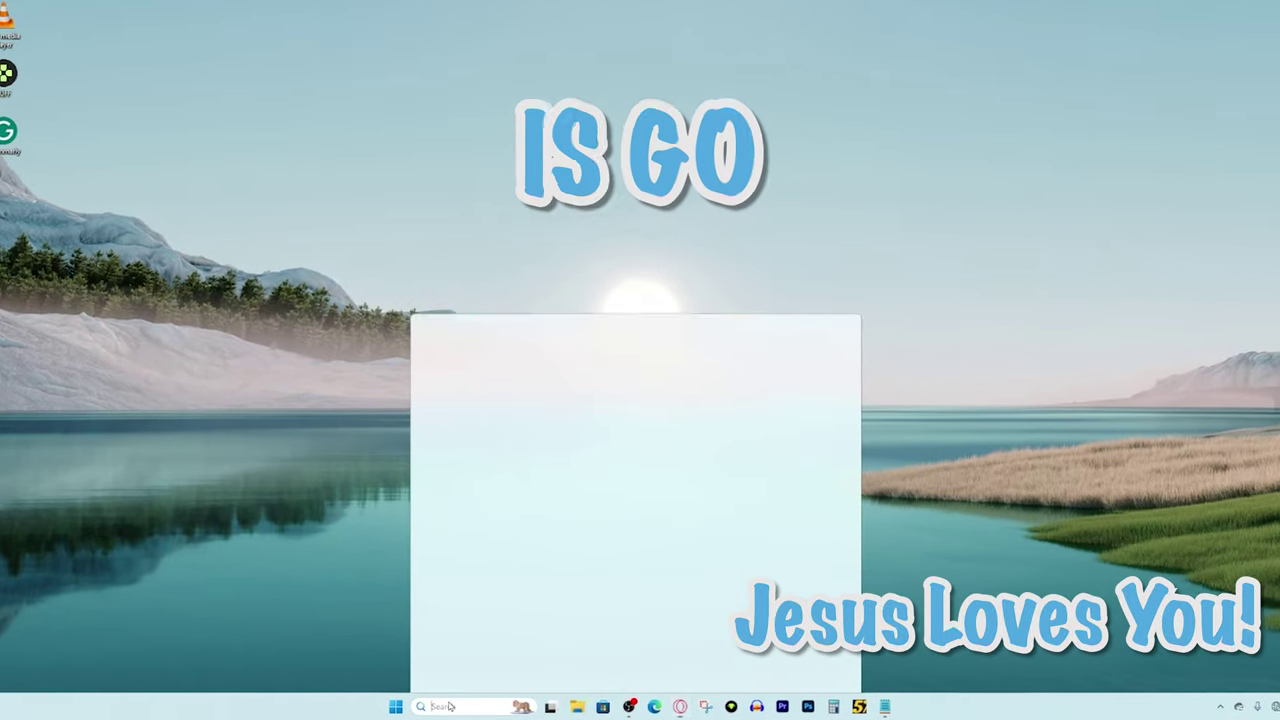
type("run")
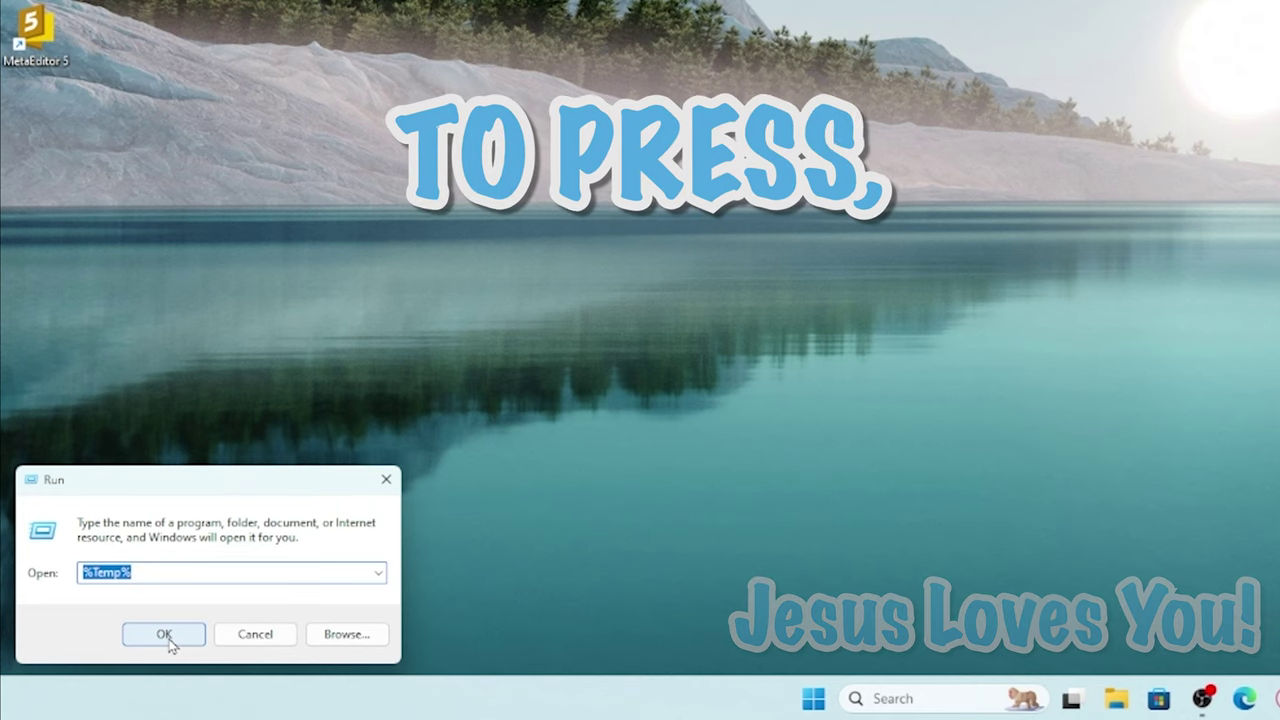
left_click(221, 617)
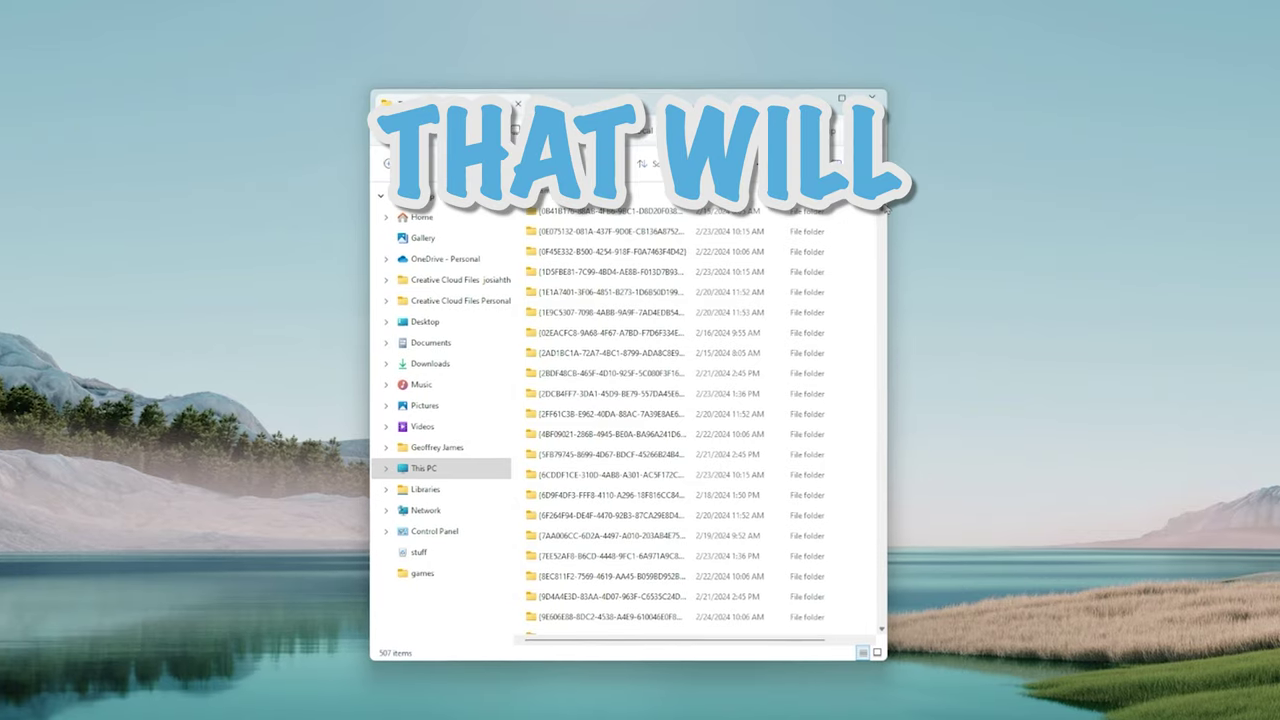
Select every item in the Temp folder and delete all the temporary files
scroll(873, 379, "down", 15)
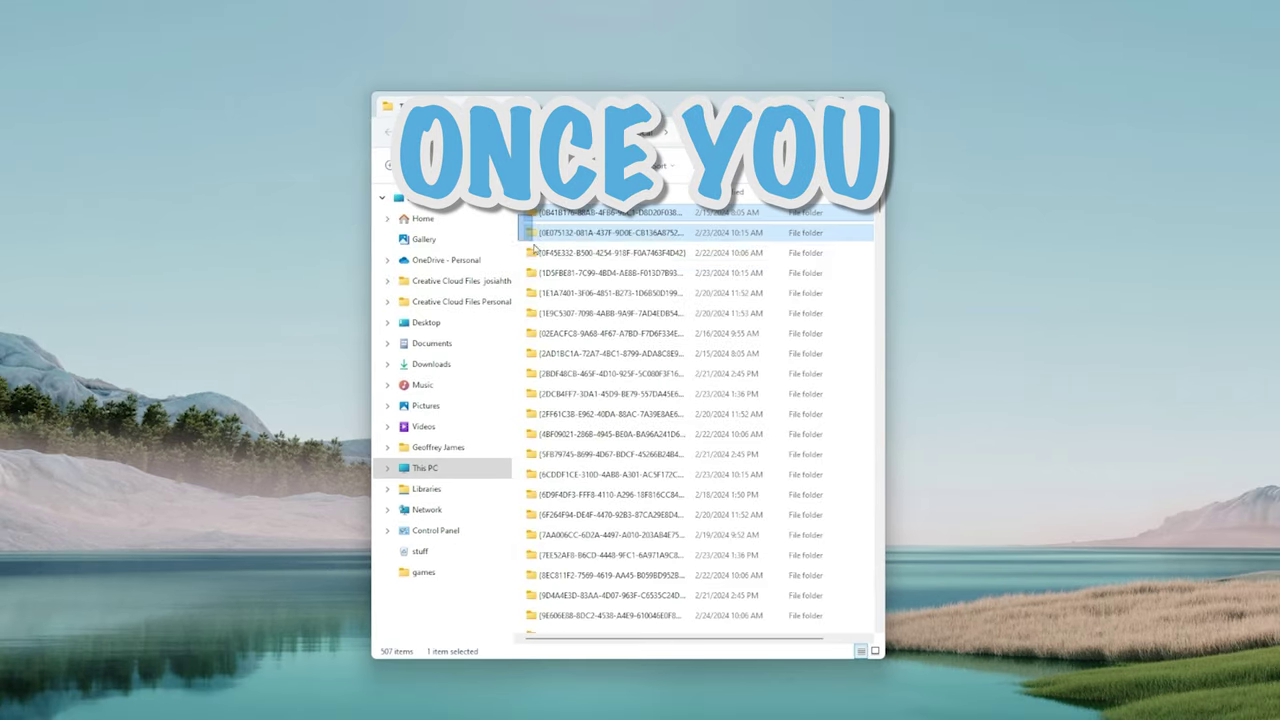
key("ctrl+a")
scroll(645, 485, "down", 1)
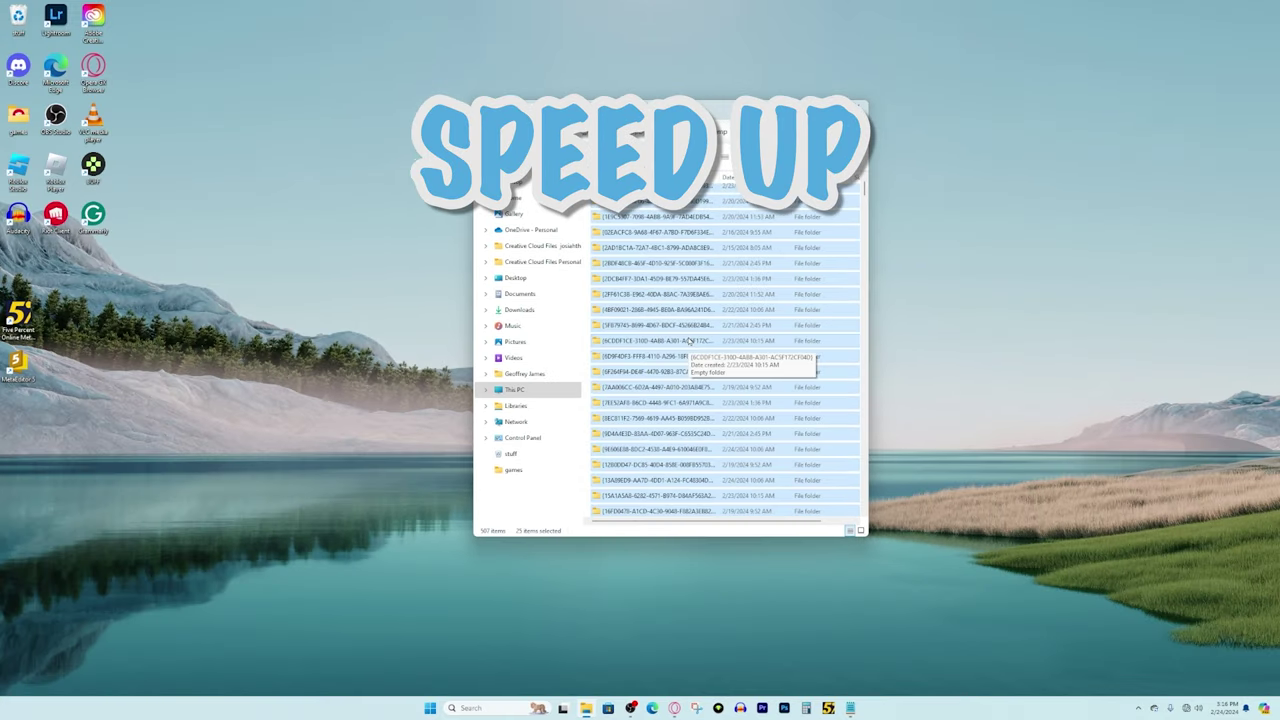
key("super+d")
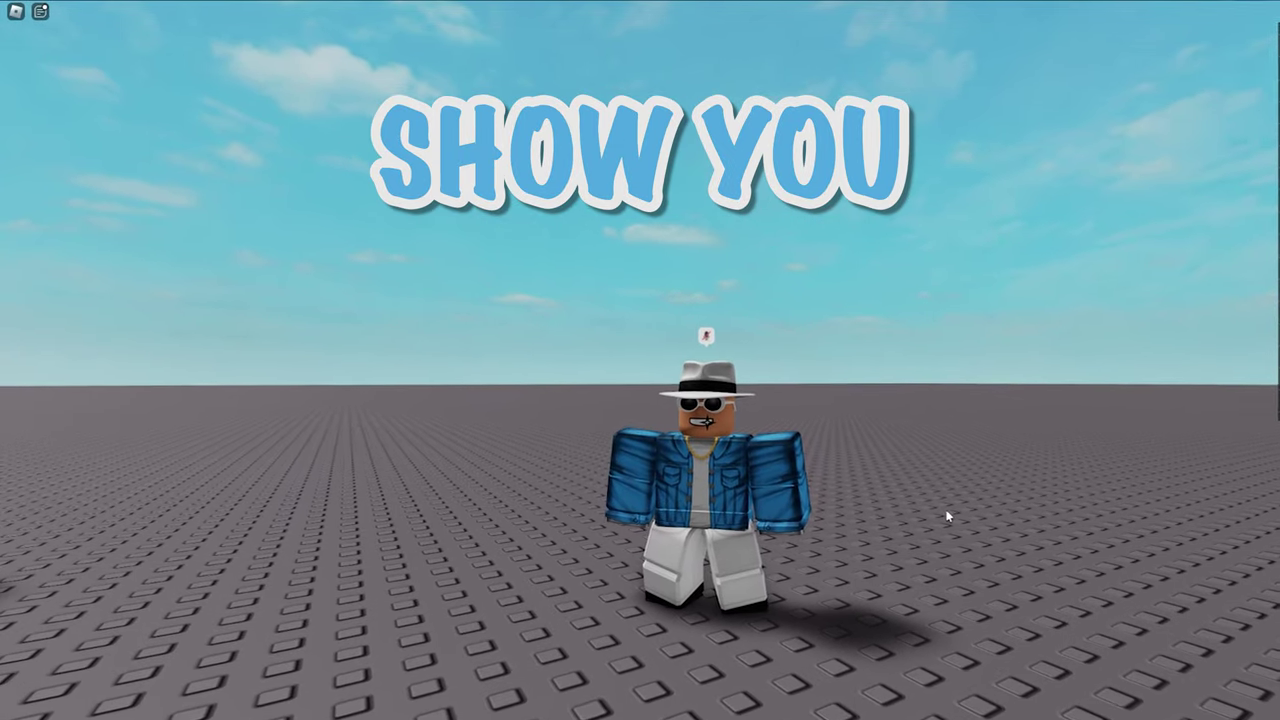
Show the Shift+F5 performance stats overlay, reading about 60 FPS on the baseplate
key("shift+F5")
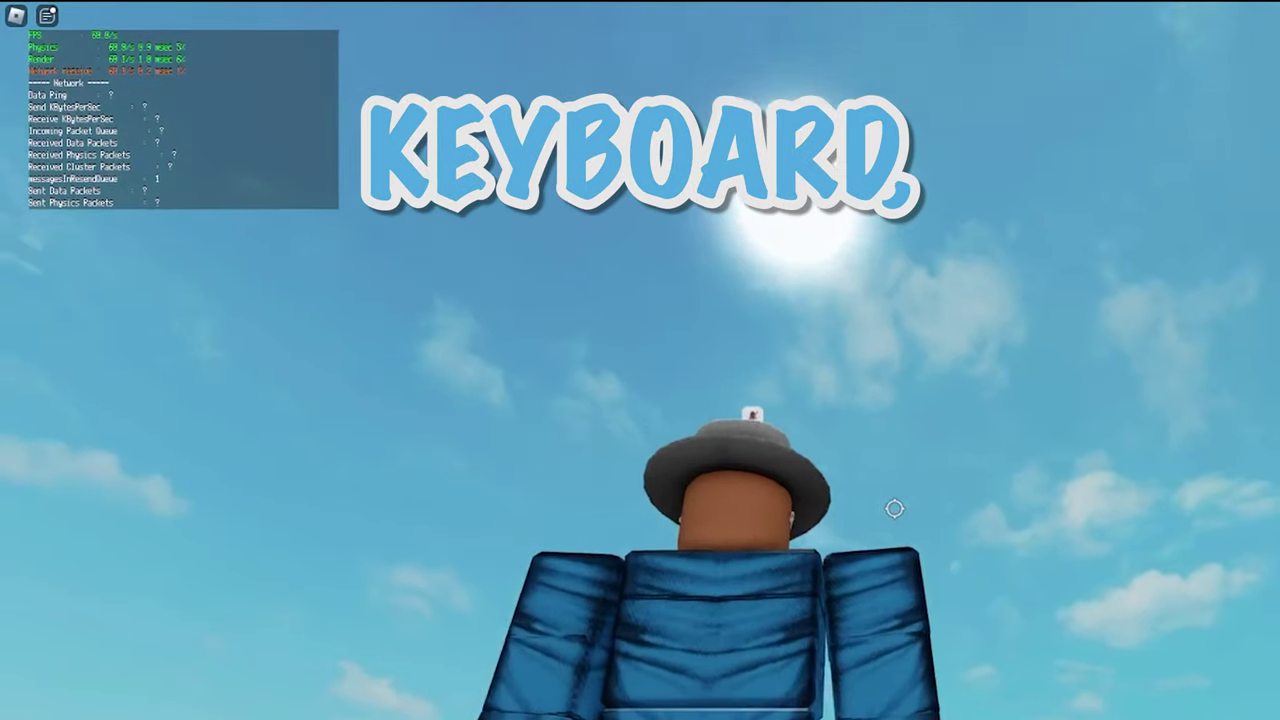
key("shift")
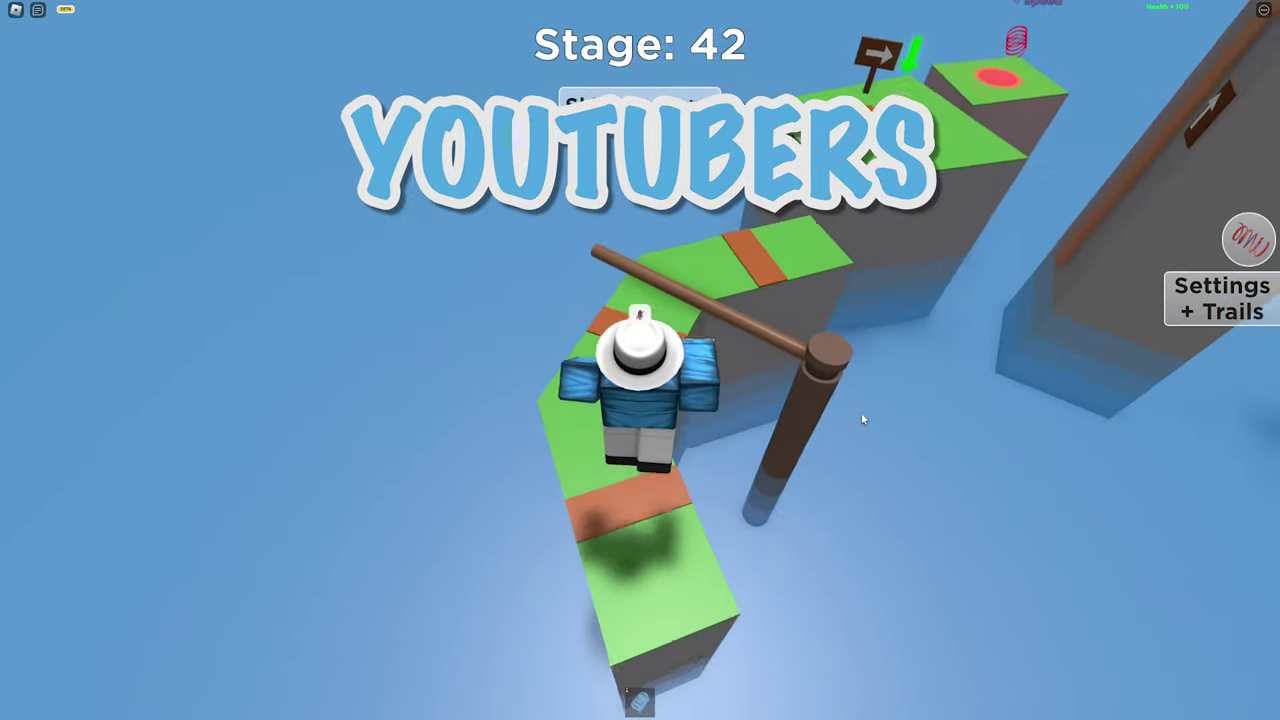
Run along the green path and climb the trusses past Stage 44 up to Stage 45
key("w")
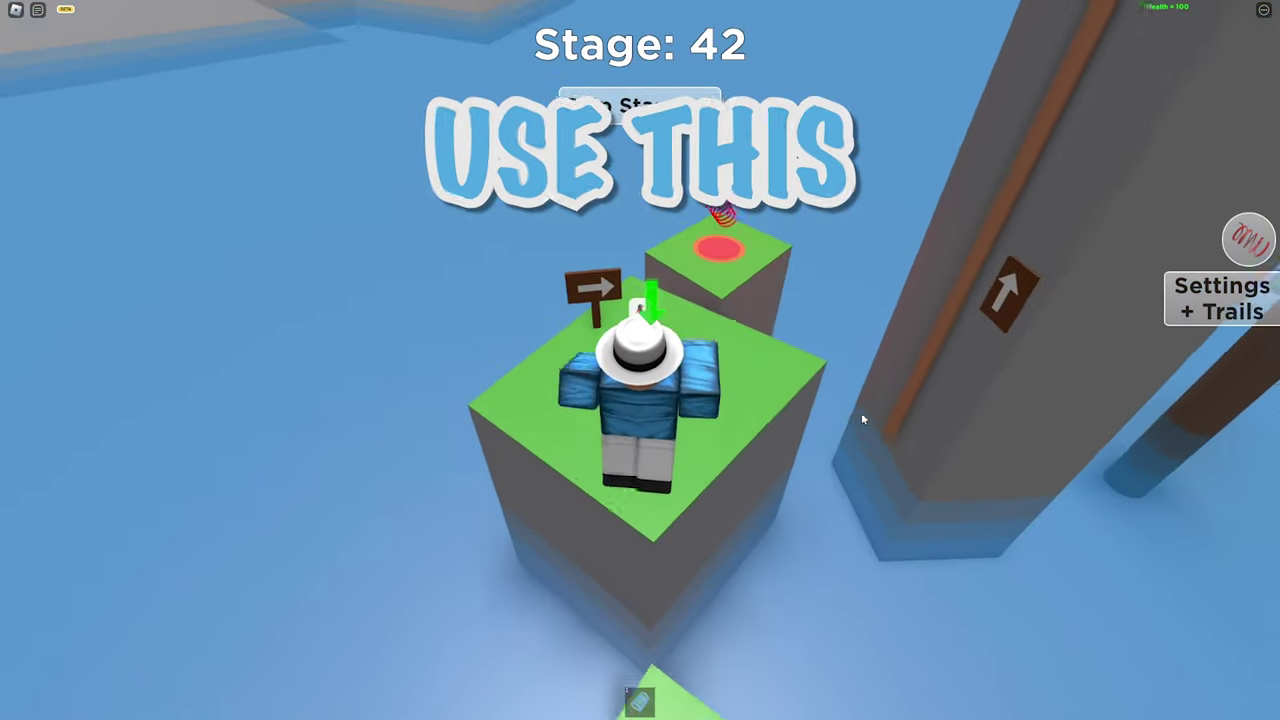
key("space")
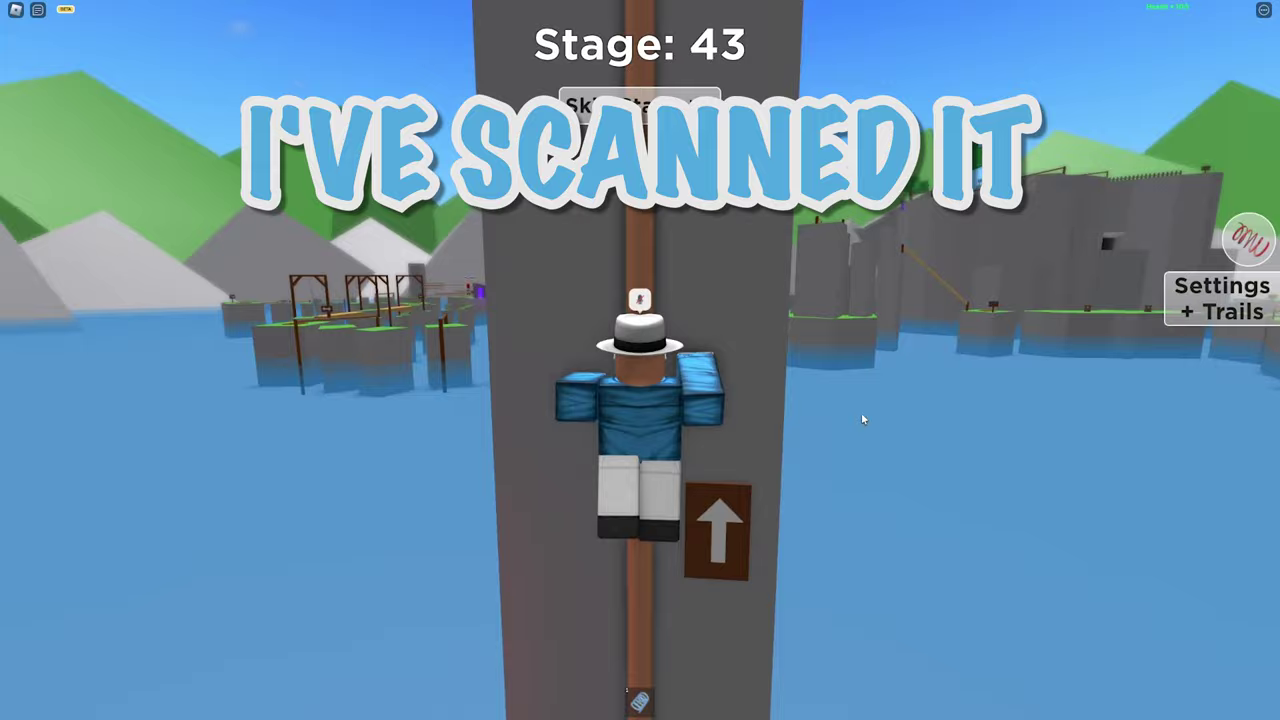
key("w")
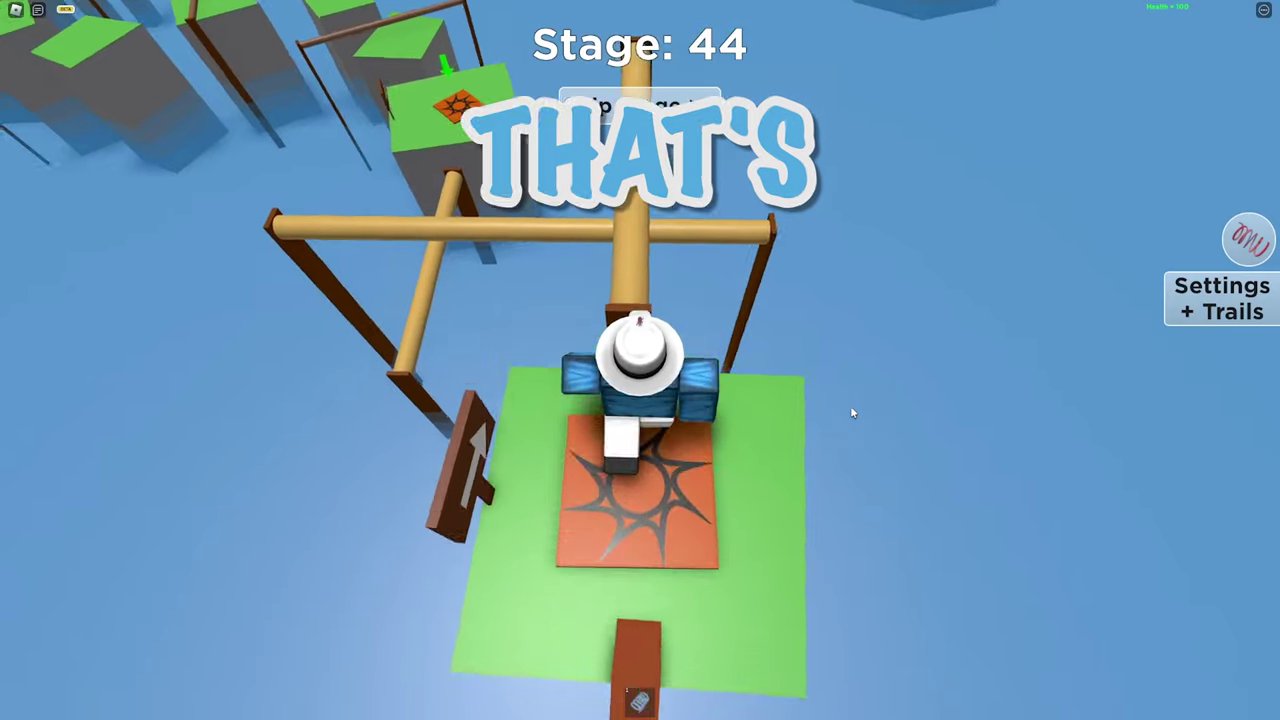
key("w")
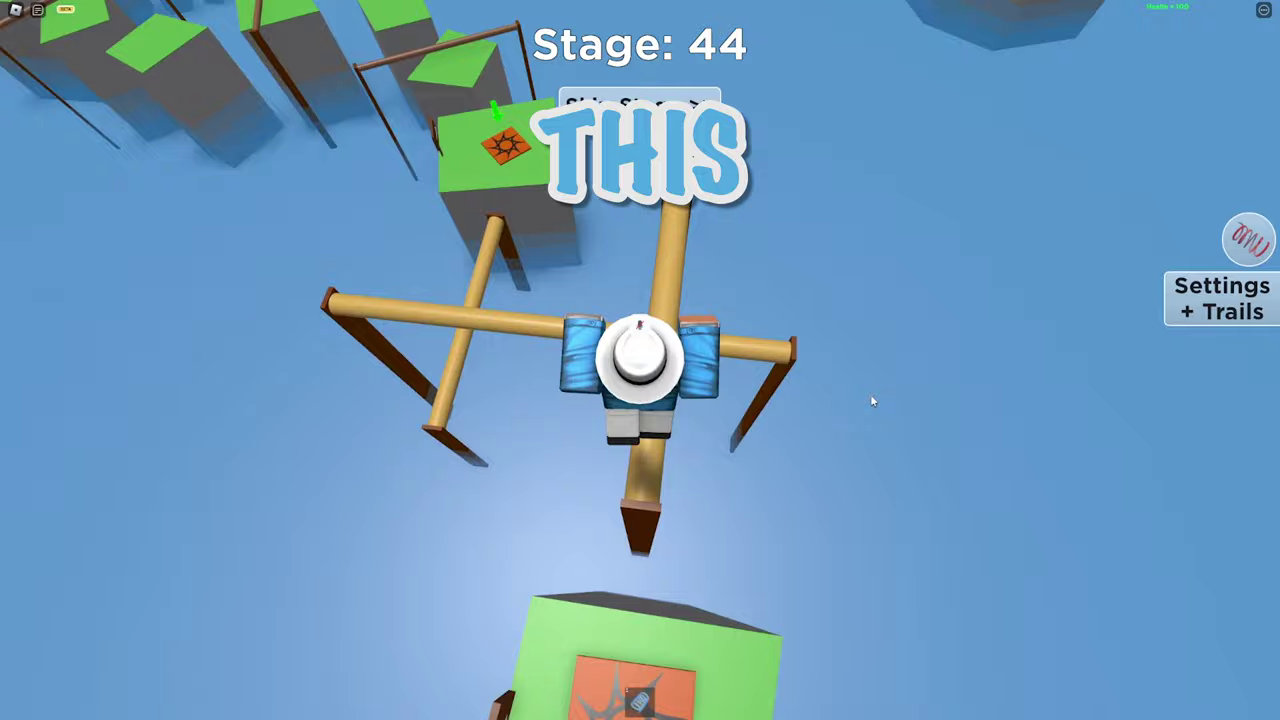
key("w")
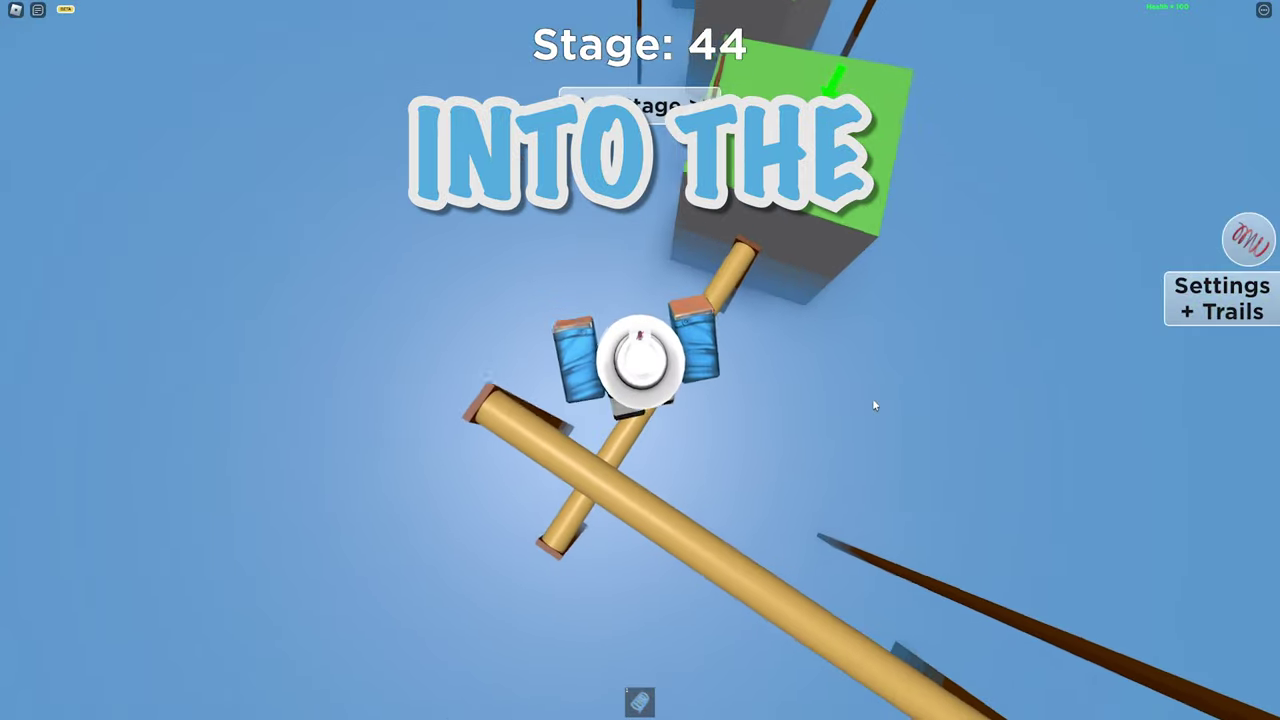
key("w")
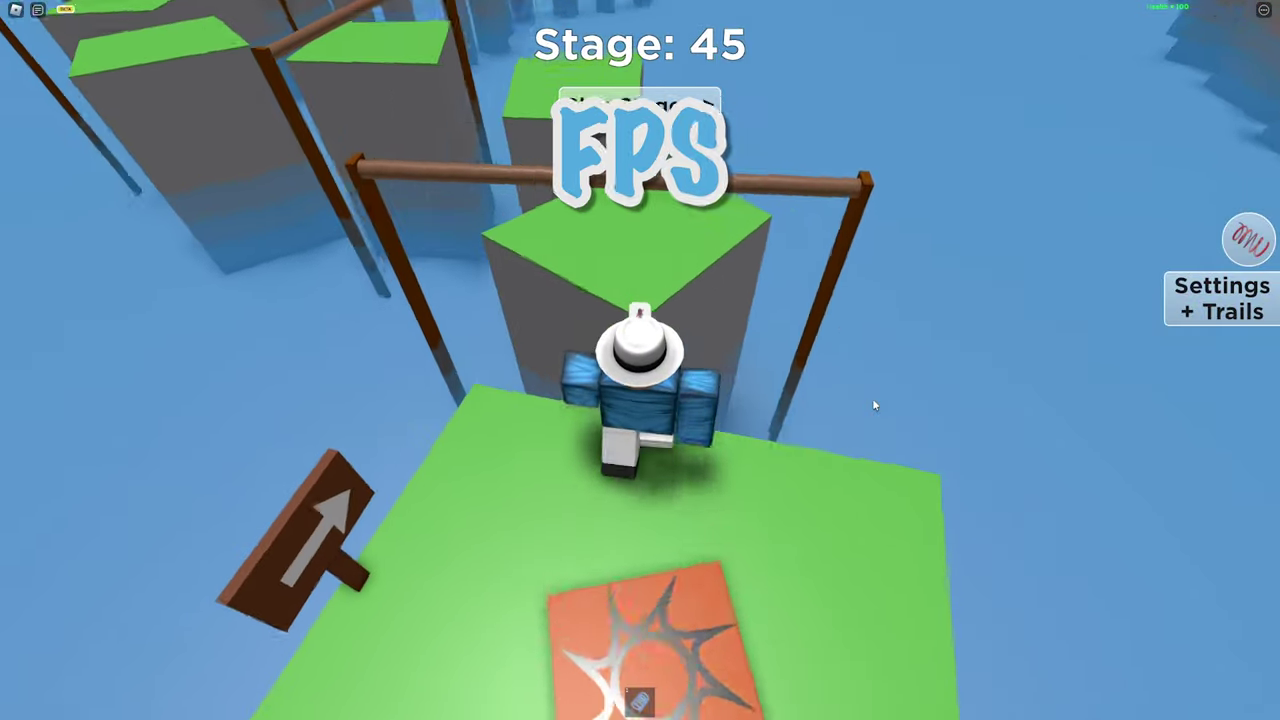
key("w")
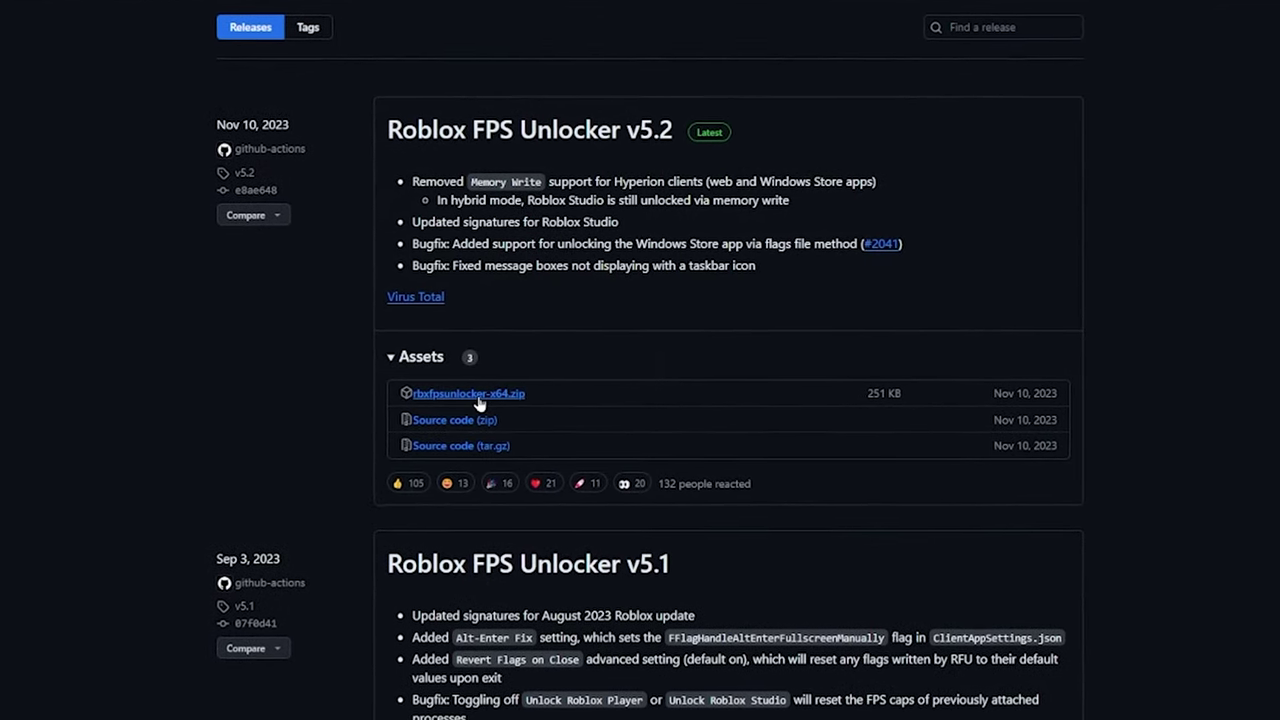
Download rbxfpsunlocker-x64.zip from the v5.2 release assets
left_click(445, 398)
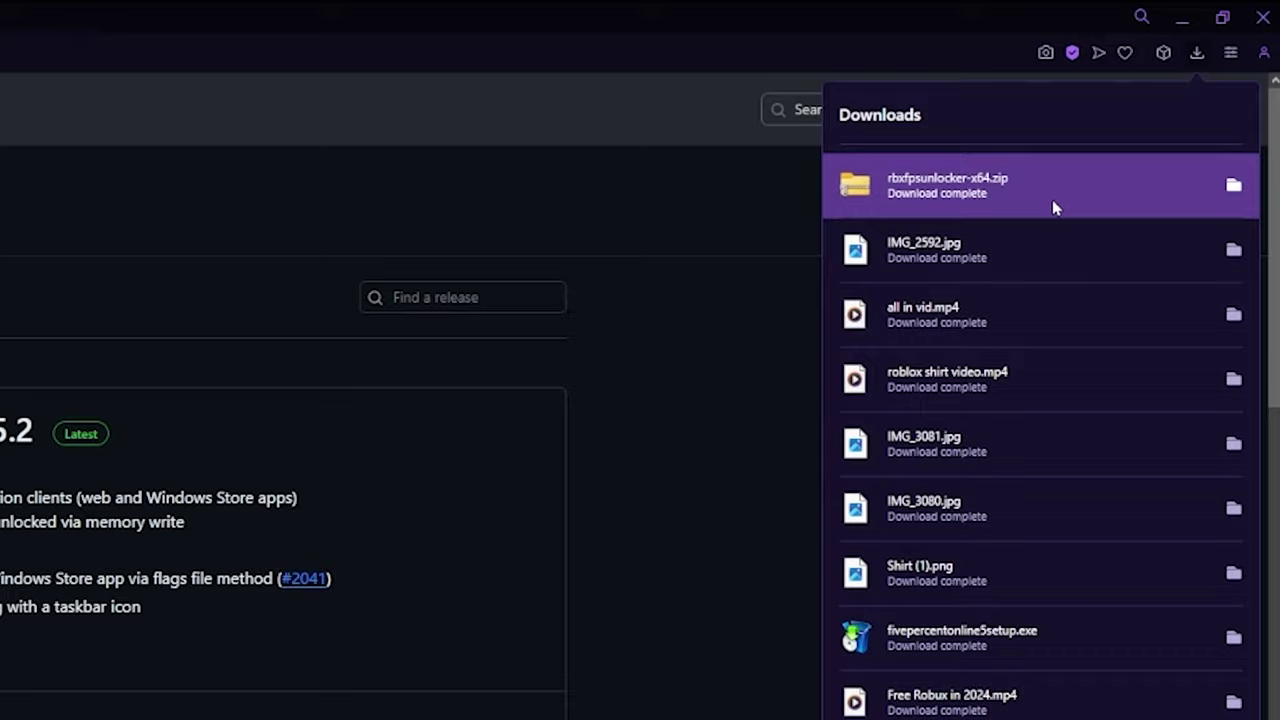